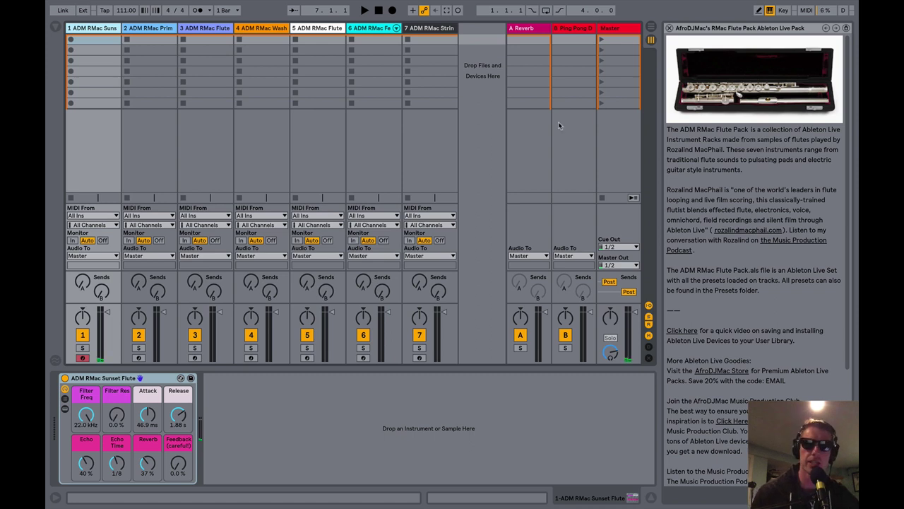
Show the browser on the current project's Presets folder, briefly expanding Live Standard Versions.
{"action": "left_click", "coordinate": [56, 27]}
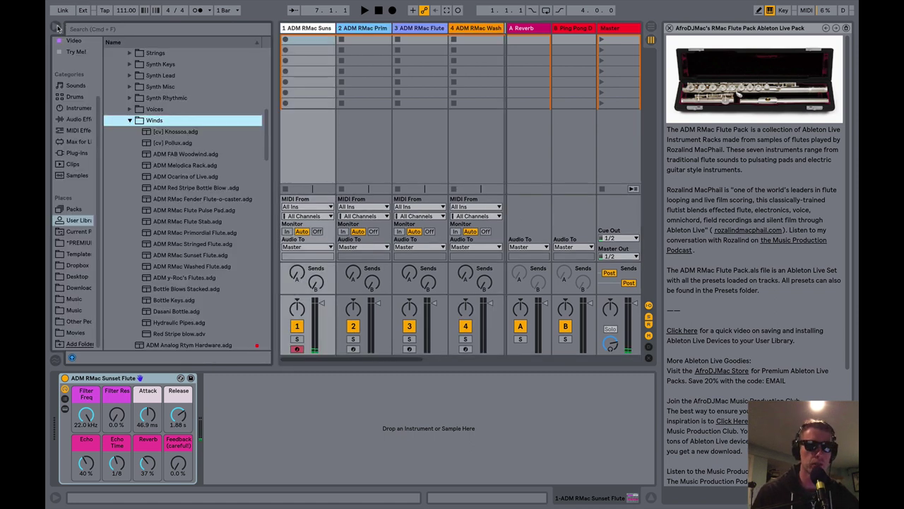
{"action": "left_click", "coordinate": [60, 233]}
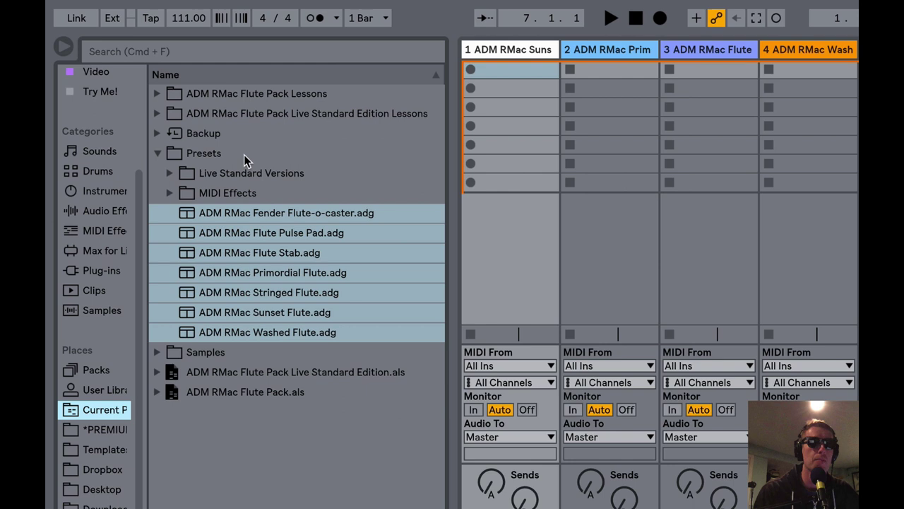
{"action": "left_click", "coordinate": [202, 174]}
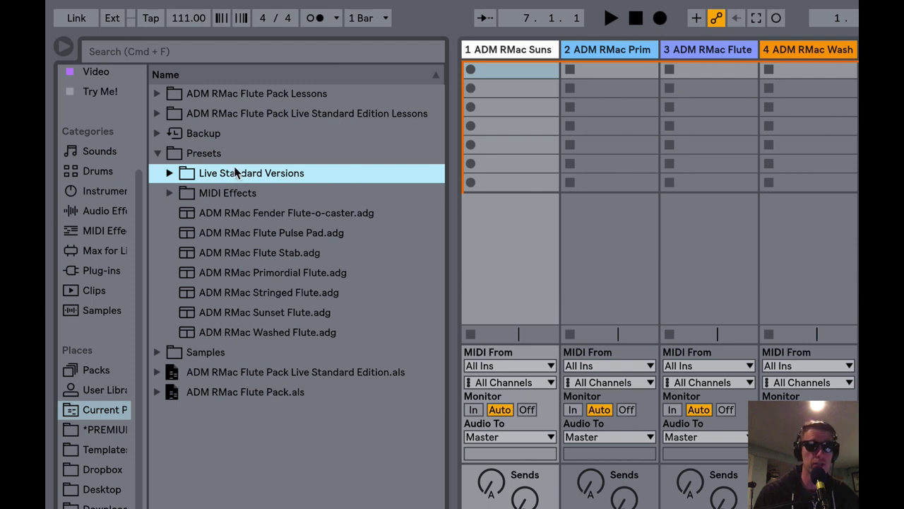
{"action": "left_click", "coordinate": [170, 173]}
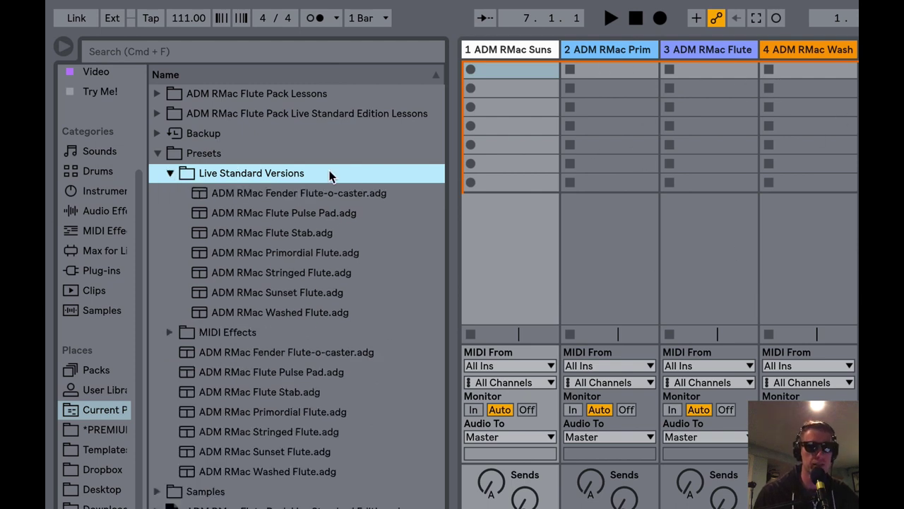
{"action": "left_click", "coordinate": [169, 173]}
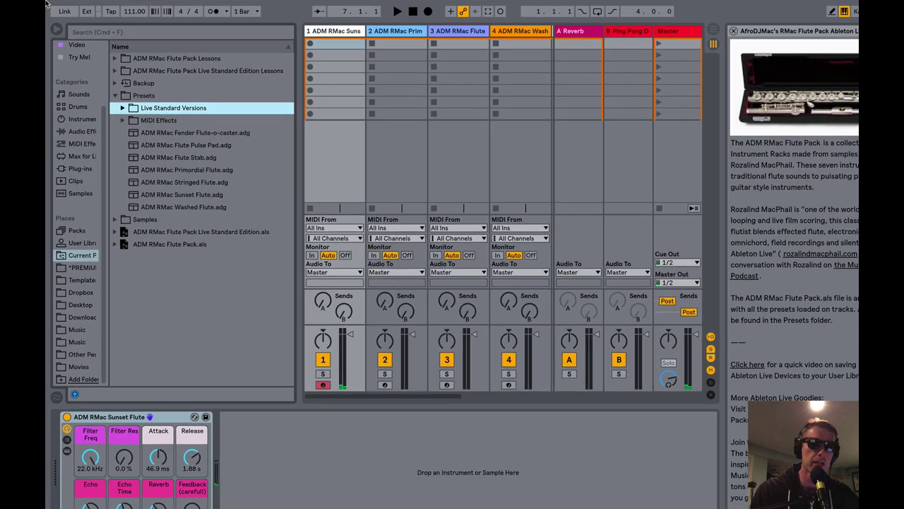
Hide the browser so all seven flute tracks are visible.
{"action": "left_click", "coordinate": [56, 29]}
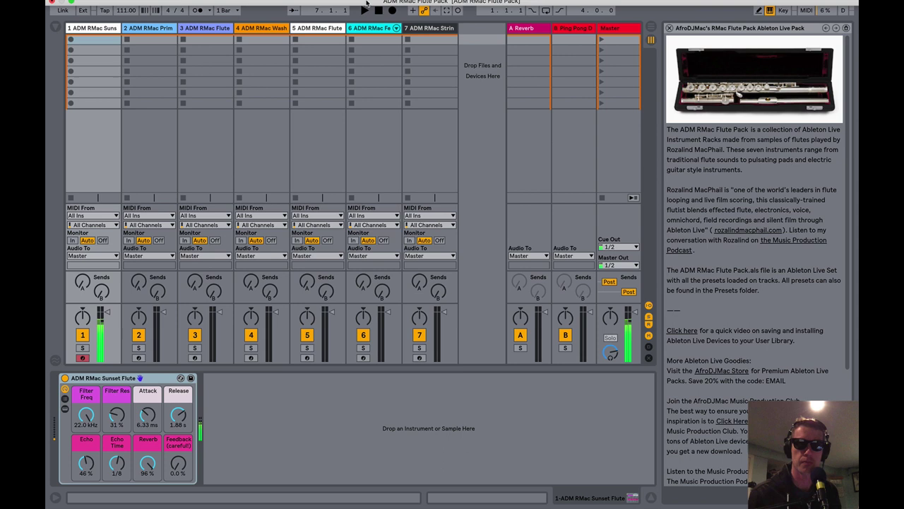
Close the pack info text and reveal the devices inside the Sunset Flute rack.
{"action": "left_click", "coordinate": [670, 29]}
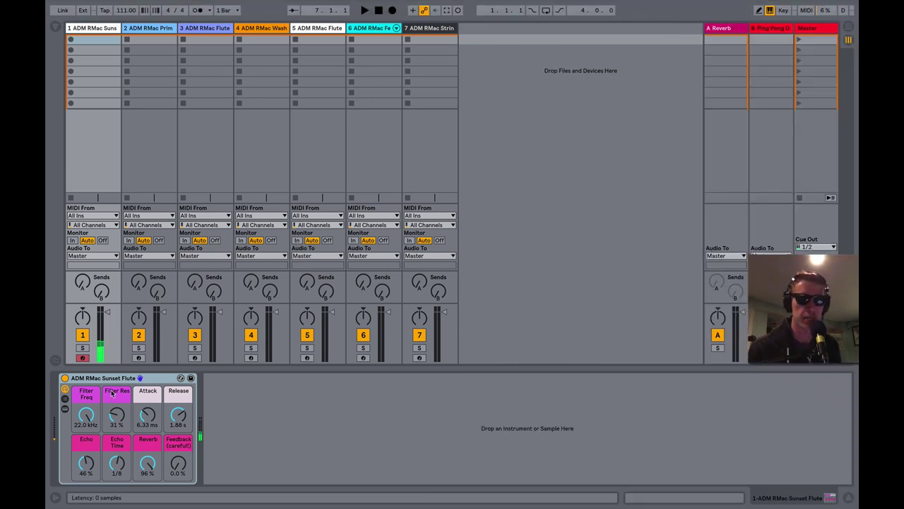
{"action": "left_click", "coordinate": [64, 408]}
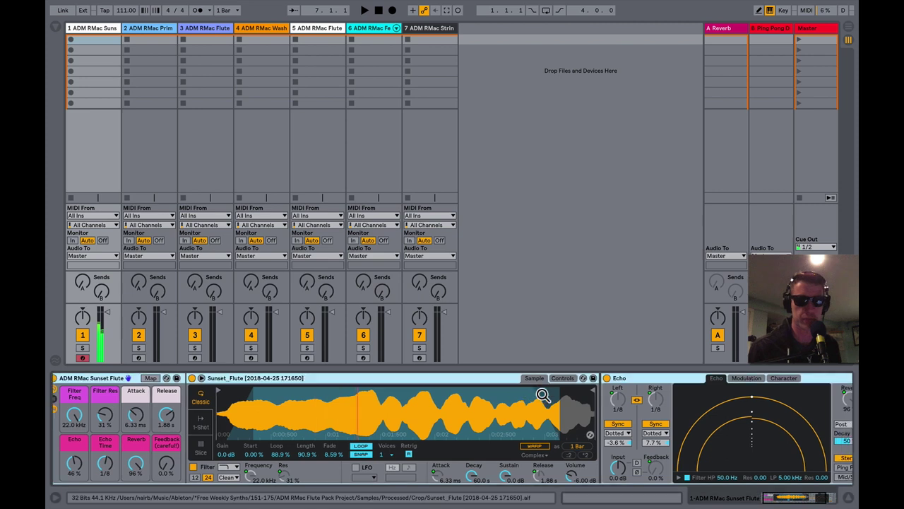
{"action": "scroll", "coordinate": [543, 394], "scroll_direction": "right", "scroll_amount": 3}
{"action": "scroll", "coordinate": [543, 394], "scroll_direction": "left", "scroll_amount": 3}
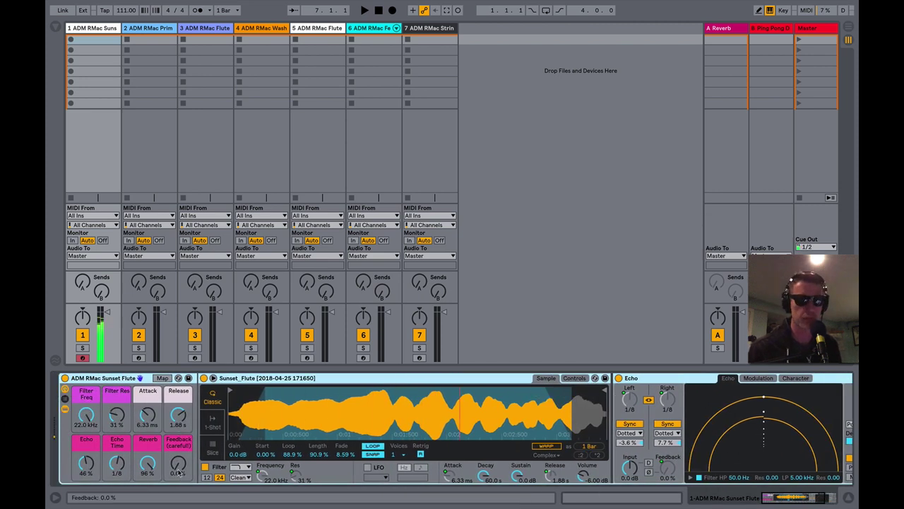
Lower the Reverb macro to 53%, fold Simpler, and select the Sunset Flute rack.
{"action": "left_click_drag", "start_coordinate": [148, 462], "coordinate": [149, 464]}
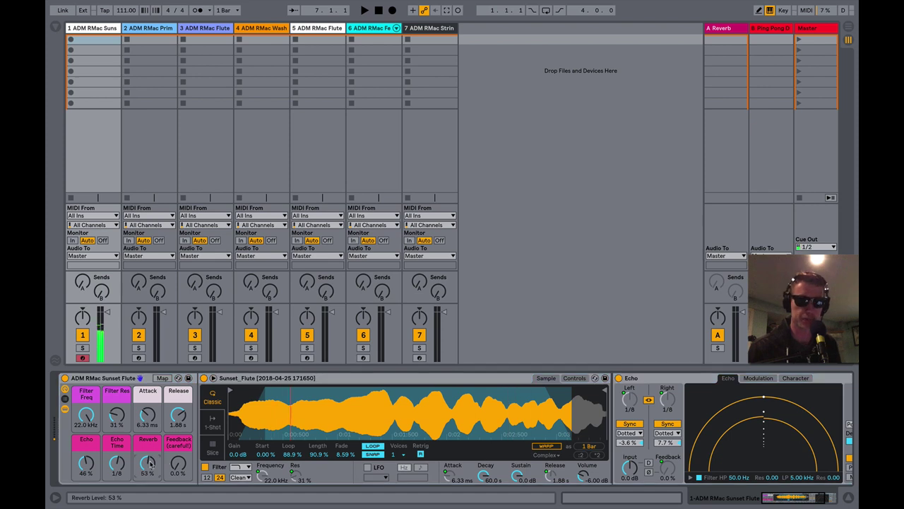
{"action": "scroll", "coordinate": [149, 464], "scroll_direction": "right", "scroll_amount": 4}
{"action": "scroll", "coordinate": [149, 464], "scroll_direction": "left", "scroll_amount": 1}
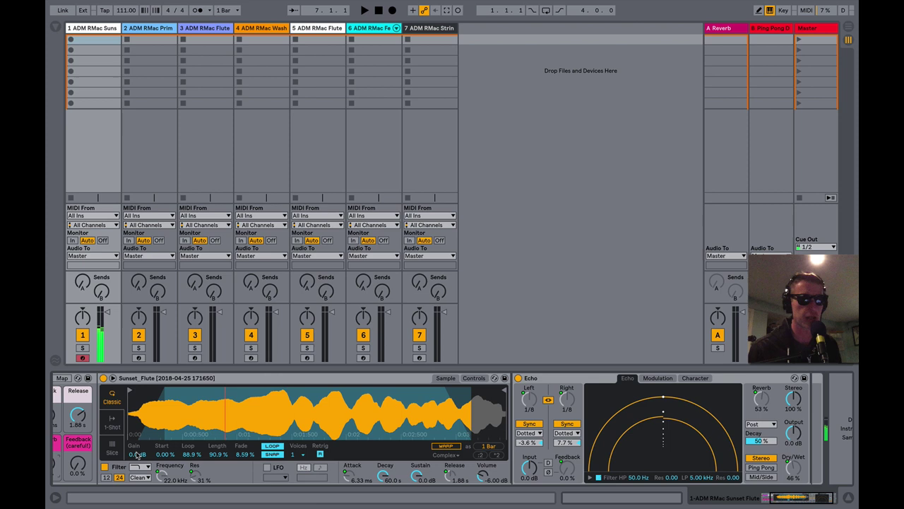
{"action": "double_click", "coordinate": [182, 378]}
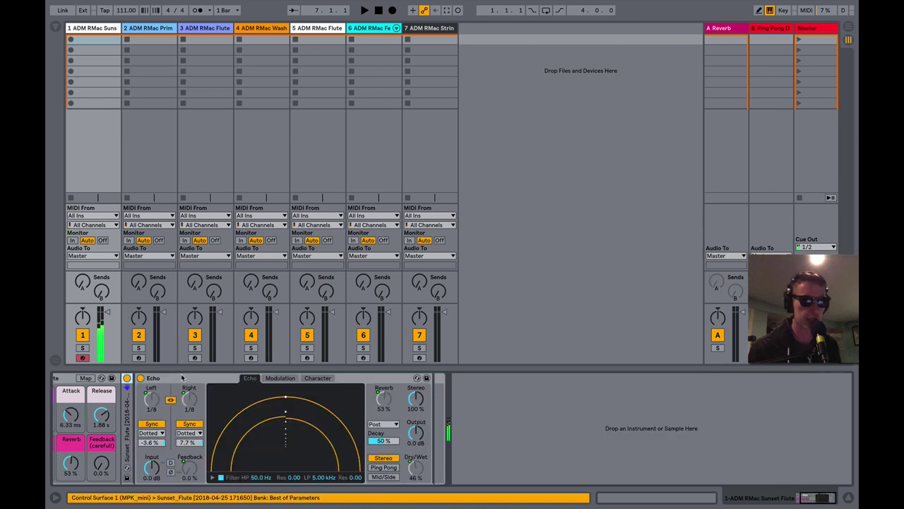
{"action": "scroll", "coordinate": [183, 408], "scroll_direction": "left", "scroll_amount": 3}
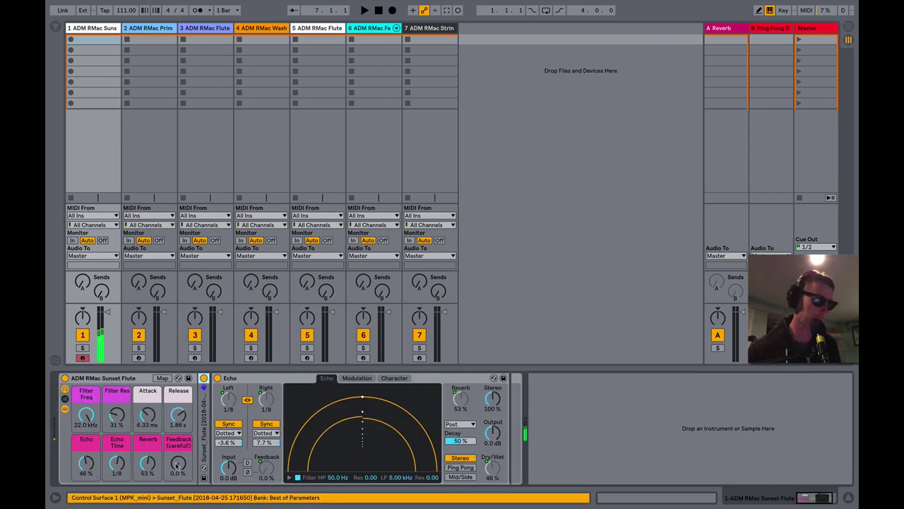
{"action": "left_click", "coordinate": [103, 380]}
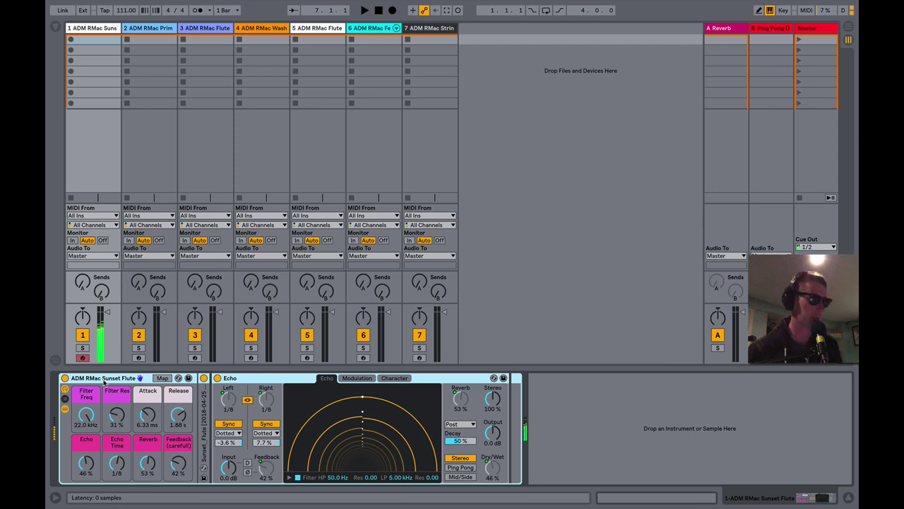
Move to track 2's Primordial Flute rack, showing its devices without the zone editor.
{"action": "left_click", "coordinate": [65, 409]}
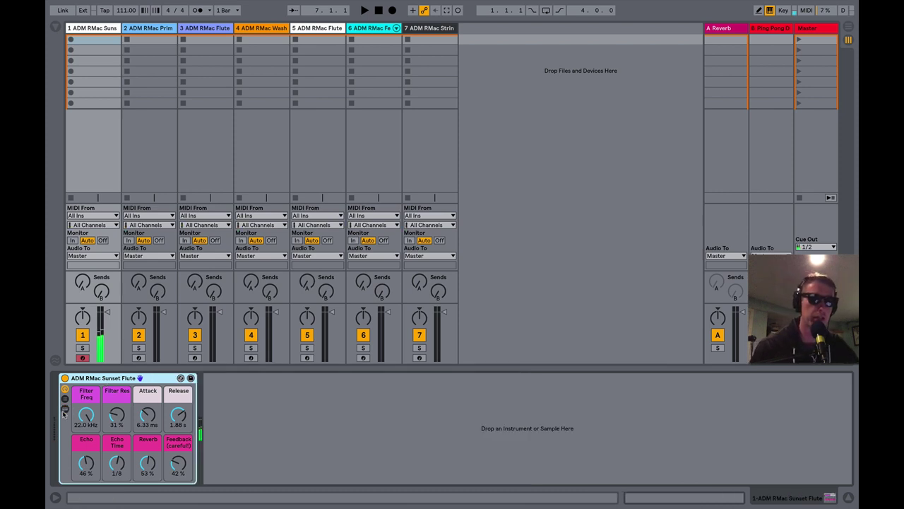
{"action": "key", "text": "Right"}
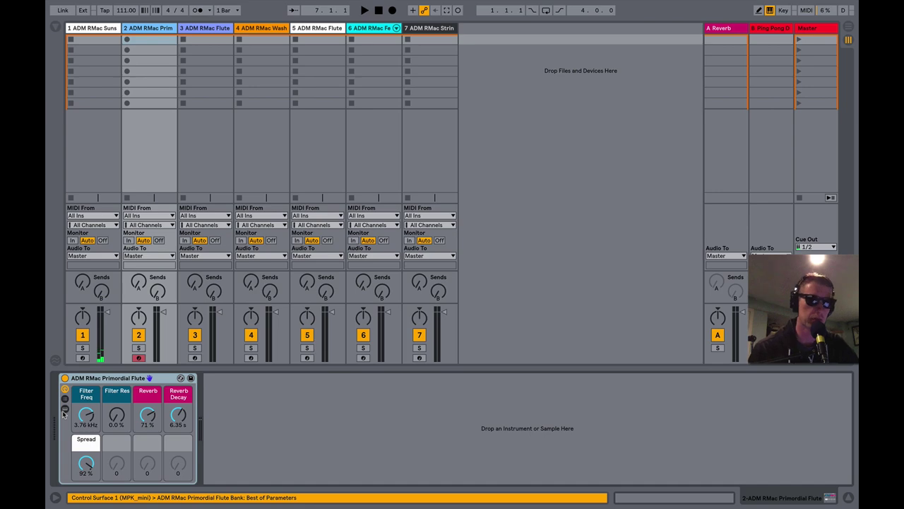
{"action": "left_click", "coordinate": [64, 410]}
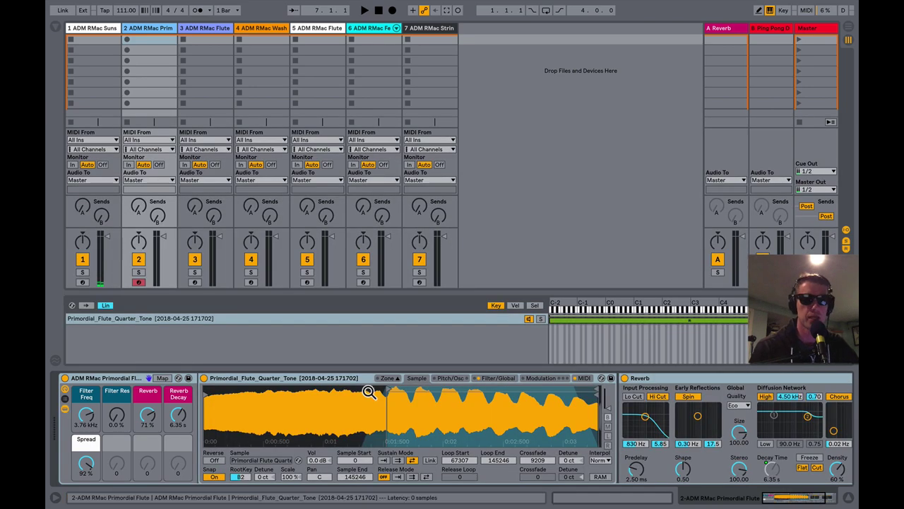
{"action": "left_click", "coordinate": [389, 377]}
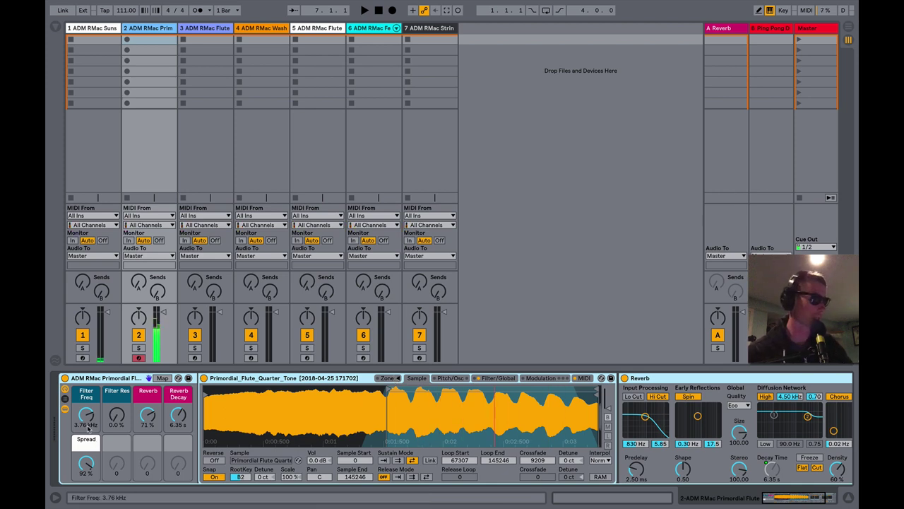
Raise Filter Freq to 17.4 kHz, view Sampler's MIDI settings, then hide the rack devices.
{"action": "left_click_drag", "start_coordinate": [87, 426], "coordinate": [88, 427]}
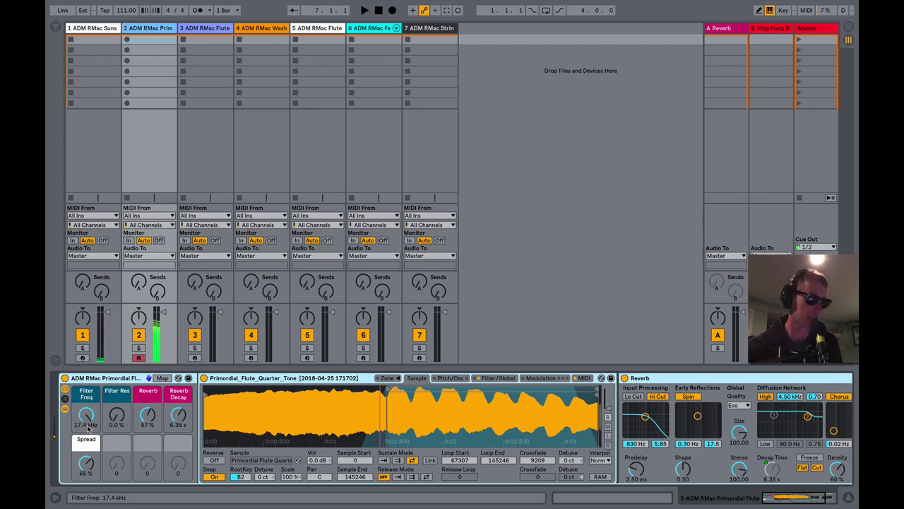
{"action": "left_click", "coordinate": [581, 379]}
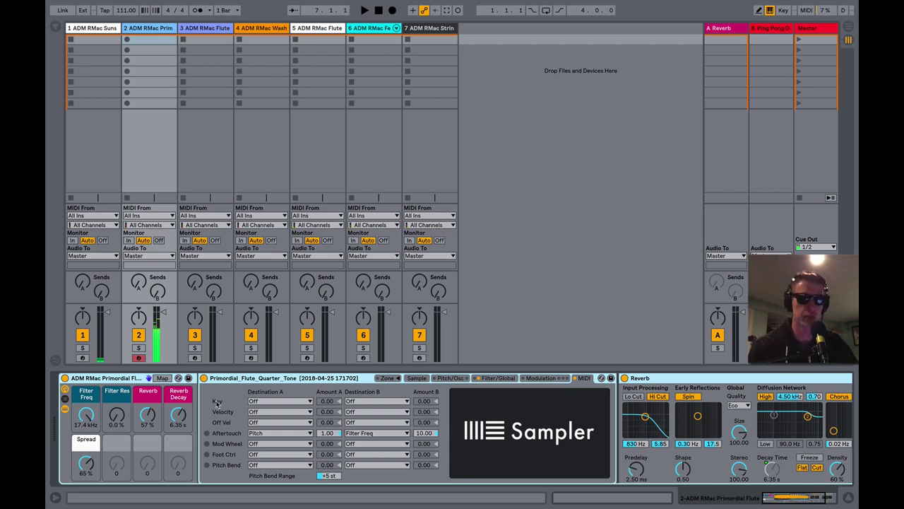
{"action": "left_click", "coordinate": [64, 410]}
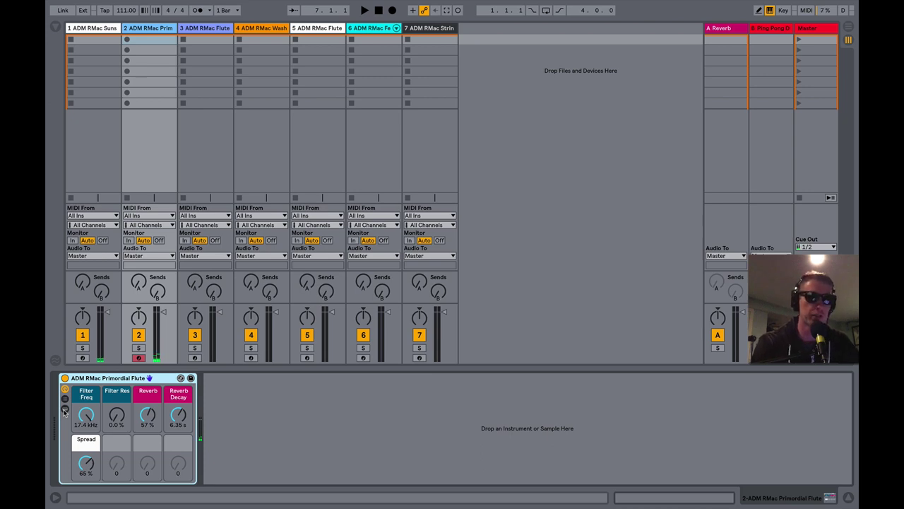
Select track 3 to bring up the Flute Stab rack.
{"action": "key", "text": "Right"}
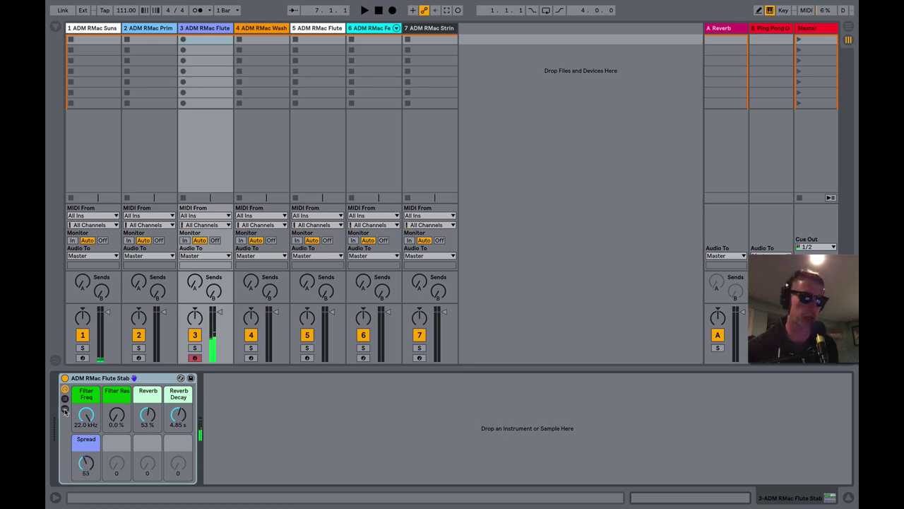
Reveal the Flute Stab rack's devices and browse the sampler's envelope, filter and pitch pages.
{"action": "left_click", "coordinate": [65, 412]}
{"action": "scroll", "coordinate": [465, 423], "scroll_direction": "right", "scroll_amount": 5}
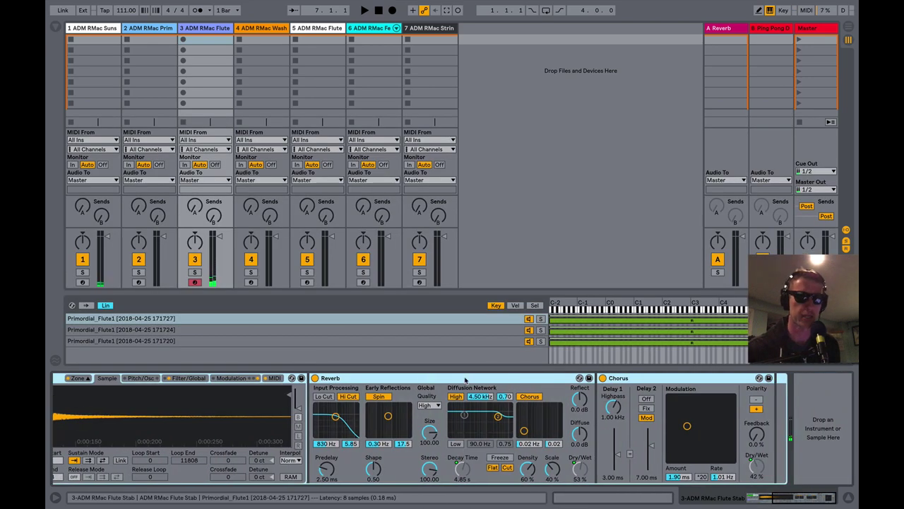
{"action": "scroll", "coordinate": [650, 379], "scroll_direction": "left", "scroll_amount": 5}
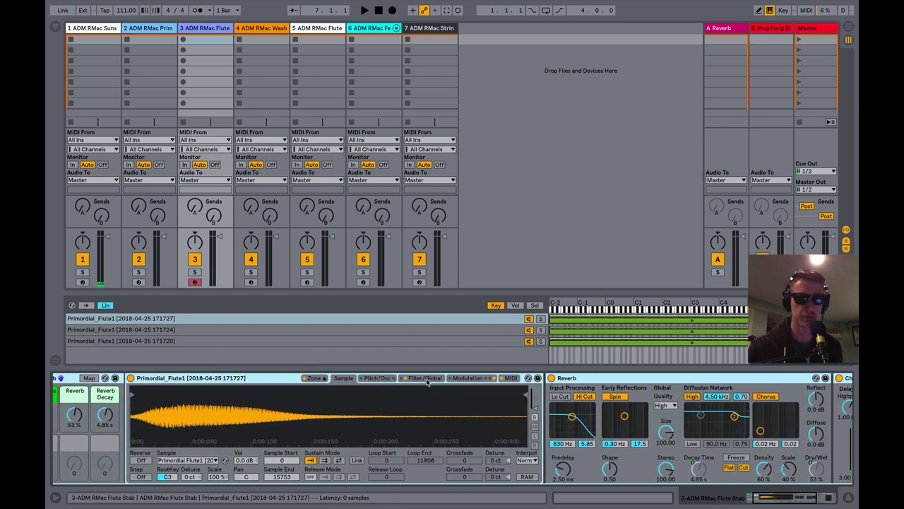
{"action": "left_click", "coordinate": [468, 378]}
{"action": "left_click", "coordinate": [417, 379]}
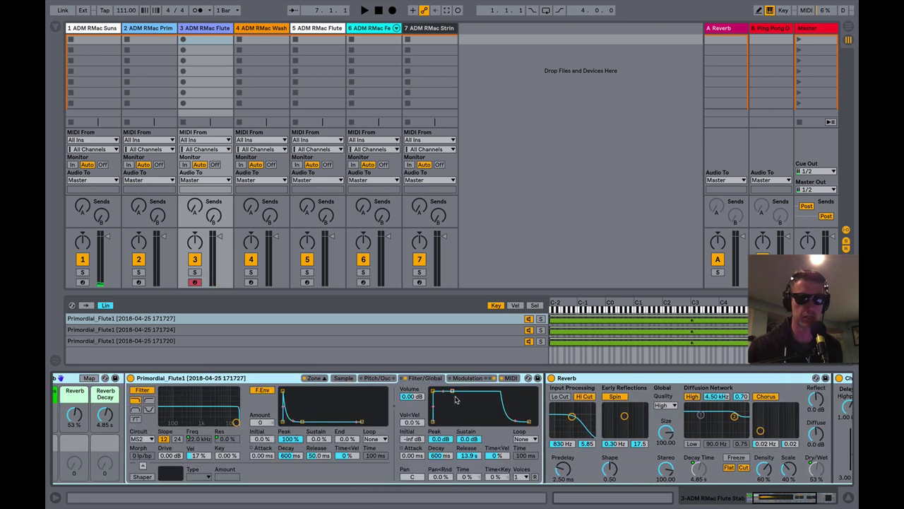
{"action": "left_click", "coordinate": [378, 379]}
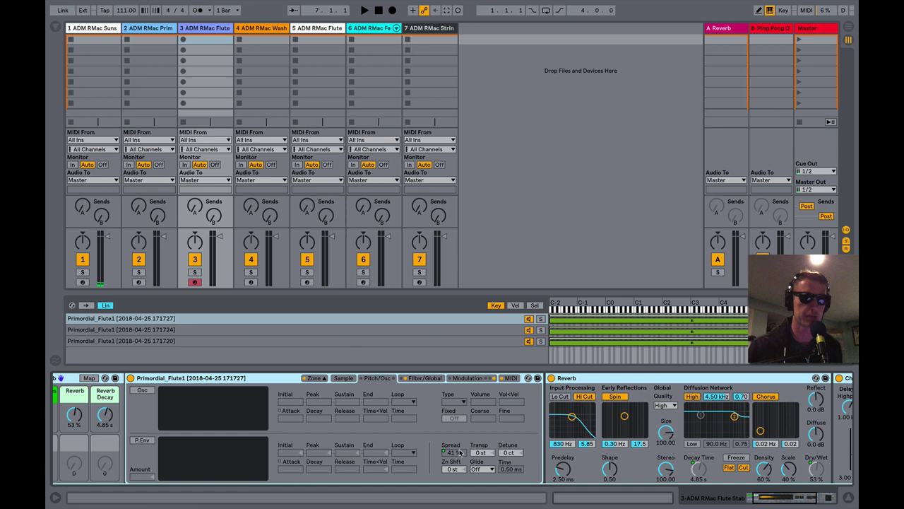
Try the sampler's Spread value, then bring up track 4's Washed Flute rack.
{"action": "left_click", "coordinate": [459, 451]}
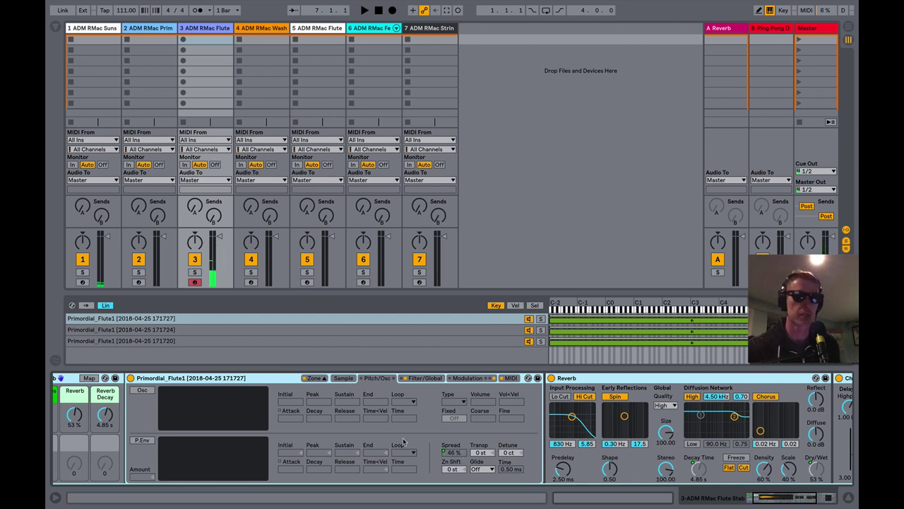
{"action": "scroll", "coordinate": [403, 441], "scroll_direction": "left", "scroll_amount": 5}
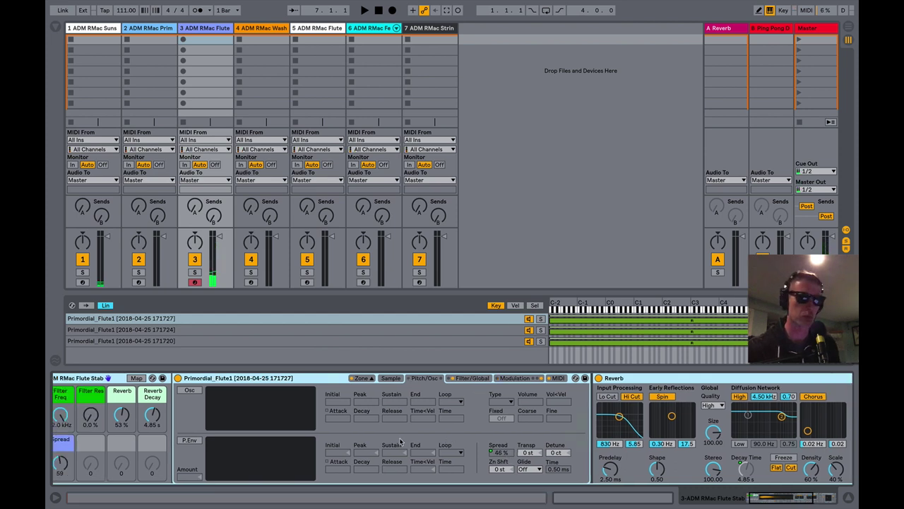
{"action": "left_click", "coordinate": [261, 28]}
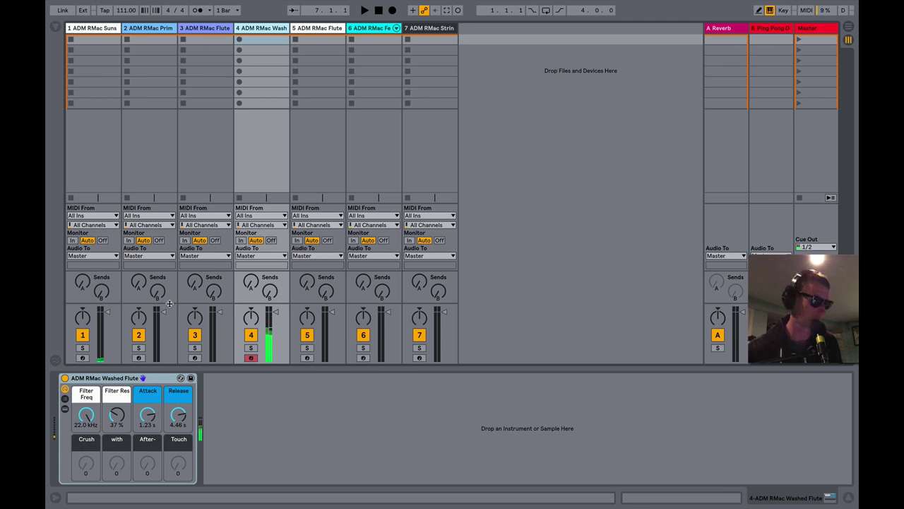
Expand the Washed Flute rack's chain and sweep its Filter Freq macro down to 13.8 kHz.
{"action": "left_click", "coordinate": [65, 408]}
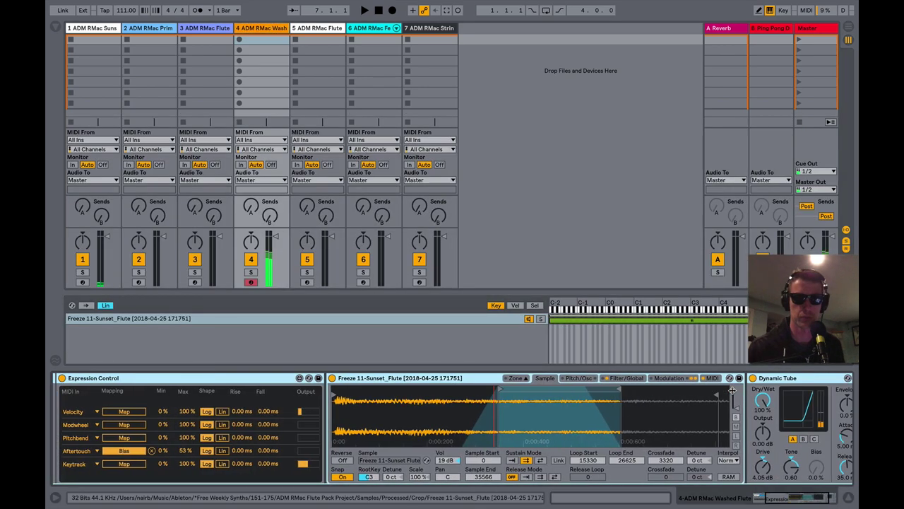
{"action": "scroll", "coordinate": [526, 436], "scroll_direction": "right", "scroll_amount": 3}
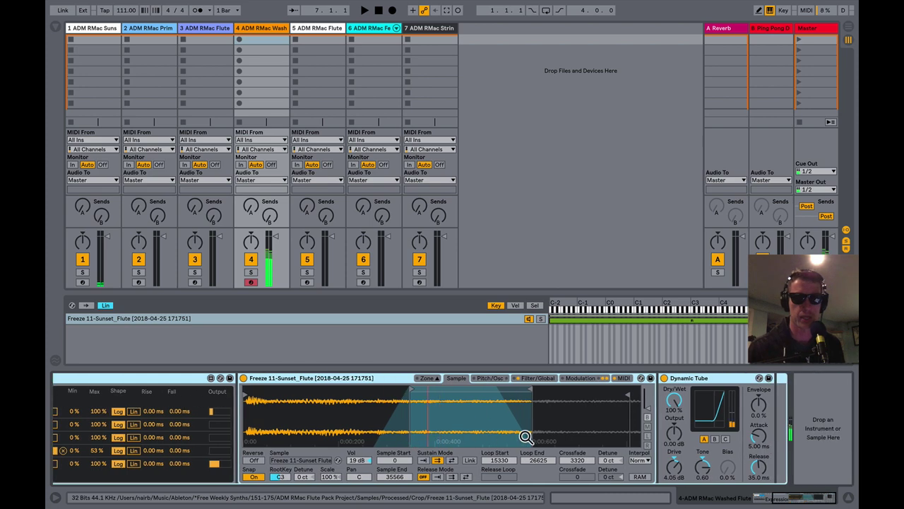
{"action": "scroll", "coordinate": [525, 436], "scroll_direction": "left", "scroll_amount": 3}
{"action": "scroll", "coordinate": [525, 435], "scroll_direction": "right", "scroll_amount": 3}
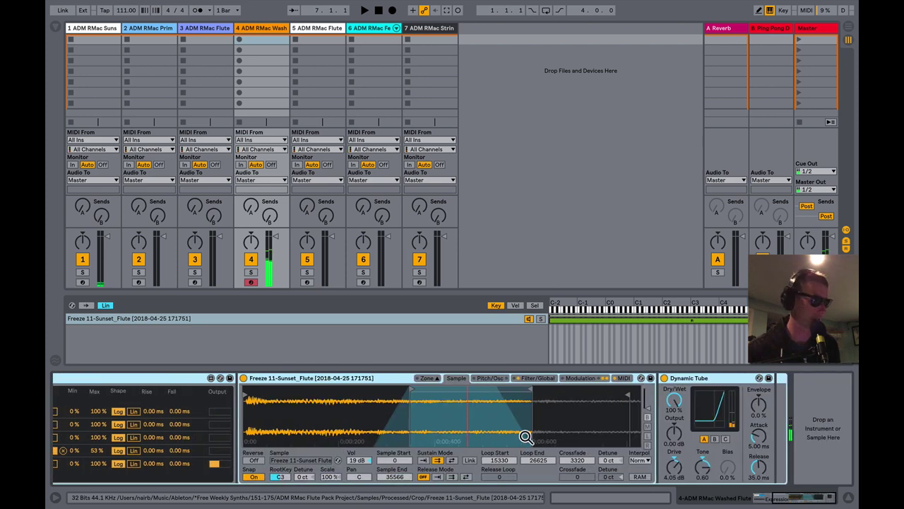
{"action": "scroll", "coordinate": [526, 436], "scroll_direction": "left", "scroll_amount": 3}
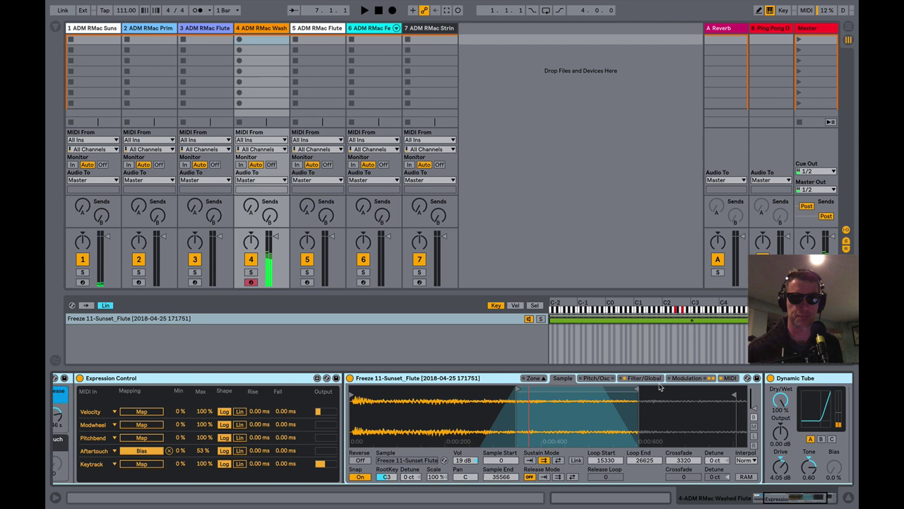
{"action": "scroll", "coordinate": [369, 449], "scroll_direction": "left", "scroll_amount": 3}
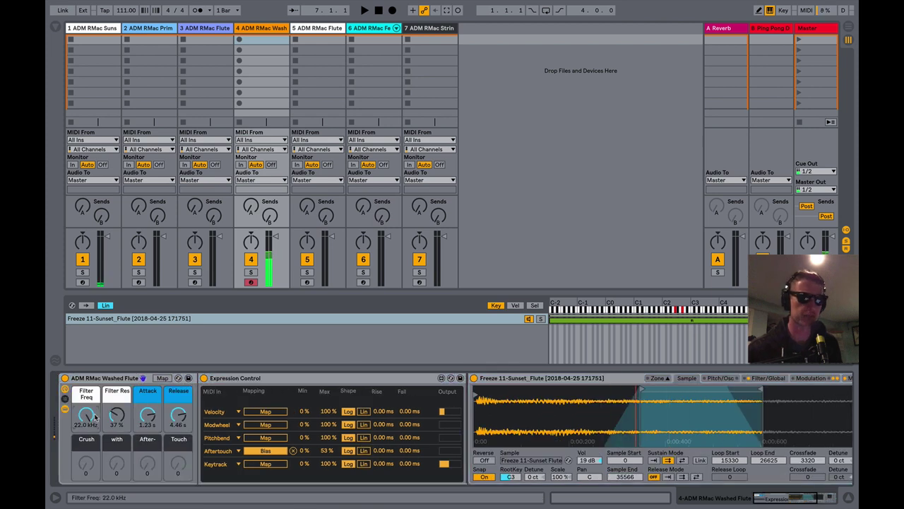
{"action": "mouse_move", "coordinate": [94, 417]}
{"action": "left_mouse_down"}
{"action": "mouse_move", "coordinate": [94, 494]}
{"action": "mouse_move", "coordinate": [95, 424]}
{"action": "left_mouse_up"}
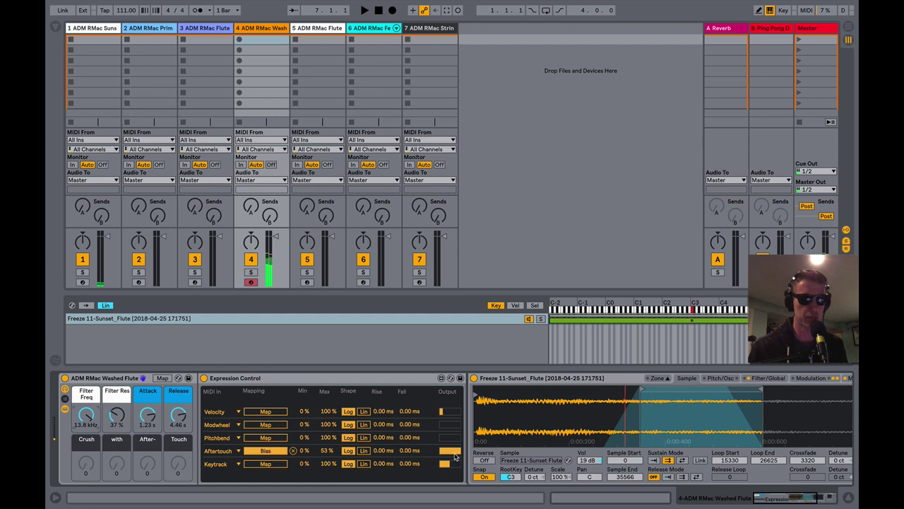
{"action": "scroll", "coordinate": [473, 457], "scroll_direction": "right", "scroll_amount": 1}
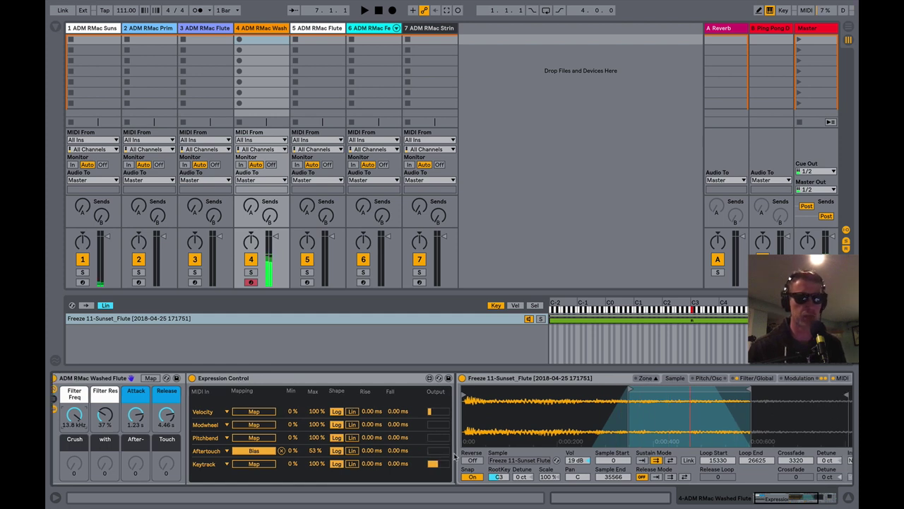
{"action": "scroll", "coordinate": [506, 458], "scroll_direction": "right", "scroll_amount": 10}
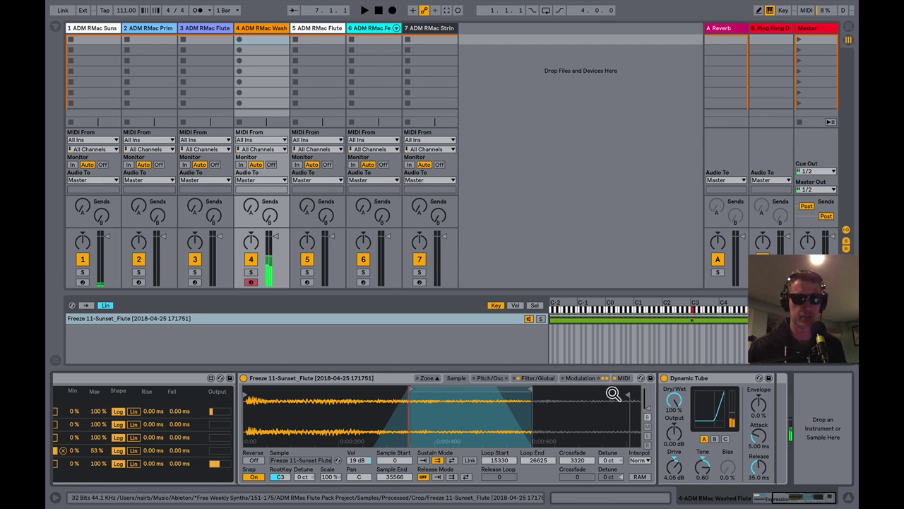
Show the Sampler's MIDI page, with Aftertouch routed to Loop Length and Filter Freq.
{"action": "left_click", "coordinate": [623, 378]}
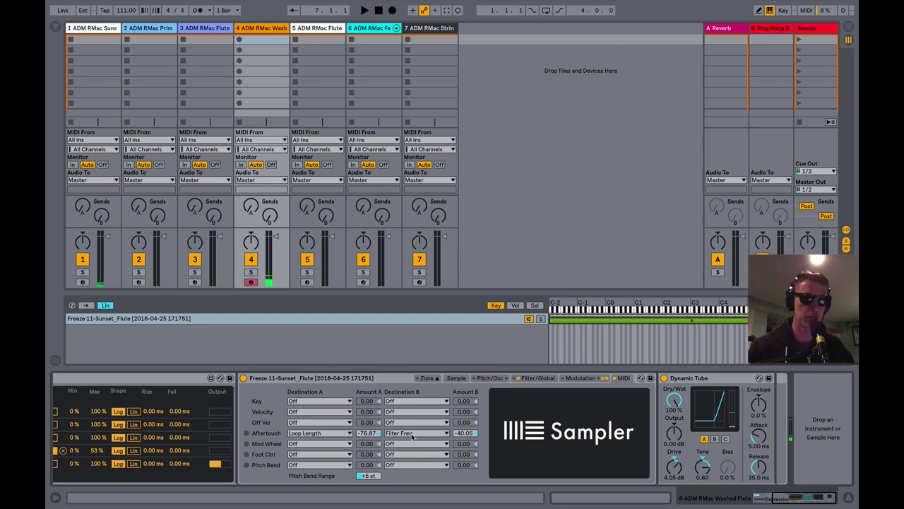
{"action": "scroll", "coordinate": [412, 437], "scroll_direction": "left", "scroll_amount": 5}
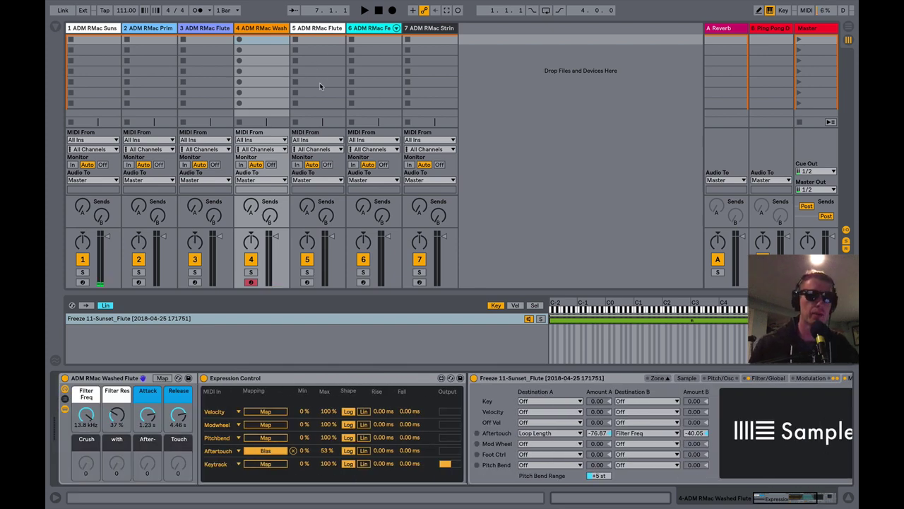
Select track 5's Flute Pulse Pad rack and expand it to show sampler, Auto Pan and Echo.
{"action": "left_click", "coordinate": [326, 46]}
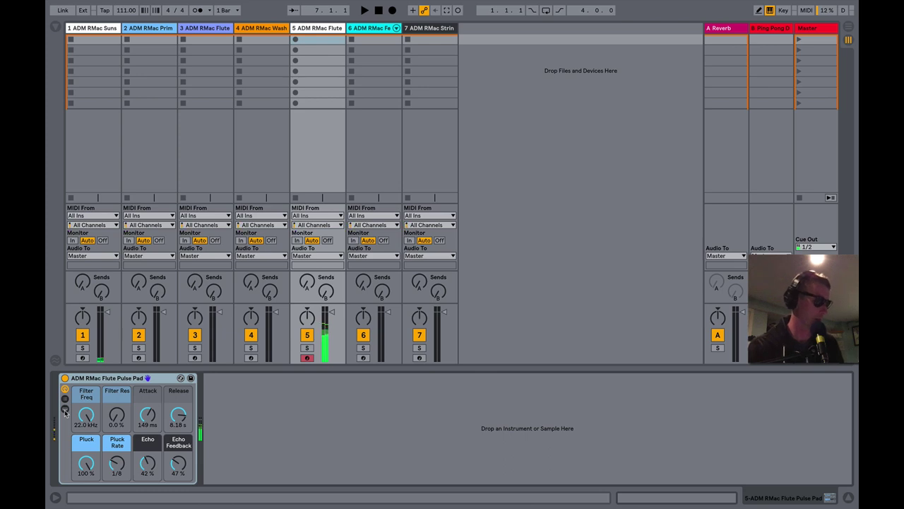
{"action": "left_click", "coordinate": [64, 410]}
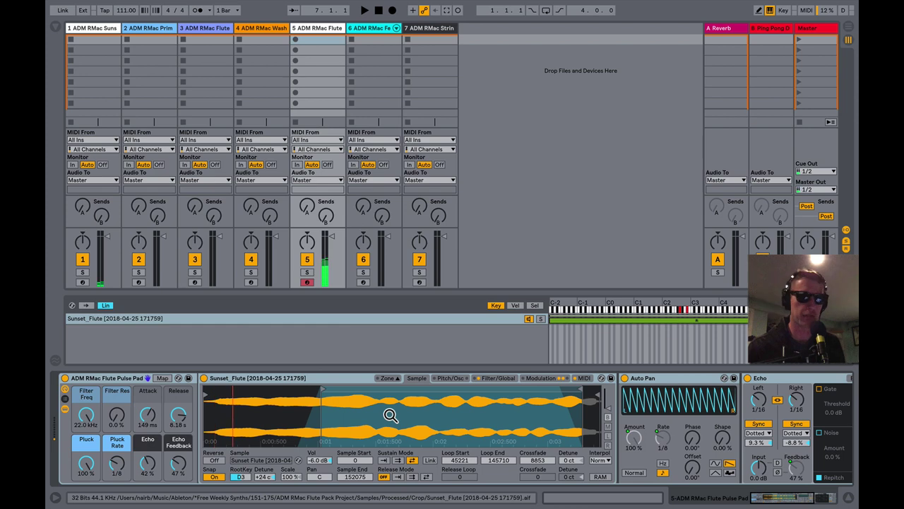
Scroll through the Flute Pulse Pad rack's device chain.
{"action": "scroll", "coordinate": [406, 411], "scroll_direction": "right", "scroll_amount": 5}
{"action": "scroll", "coordinate": [634, 427], "scroll_direction": "right", "scroll_amount": 3}
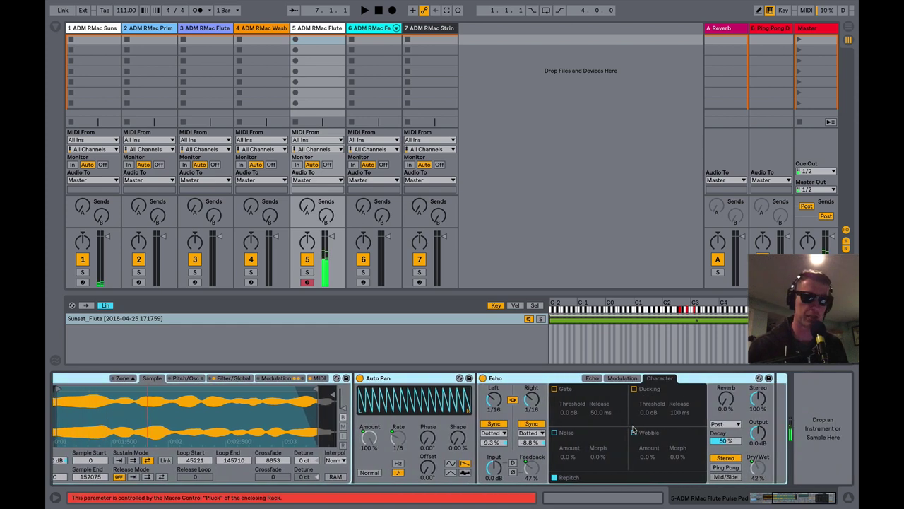
{"action": "scroll", "coordinate": [409, 385], "scroll_direction": "left", "scroll_amount": 3}
{"action": "scroll", "coordinate": [409, 385], "scroll_direction": "left", "scroll_amount": 2}
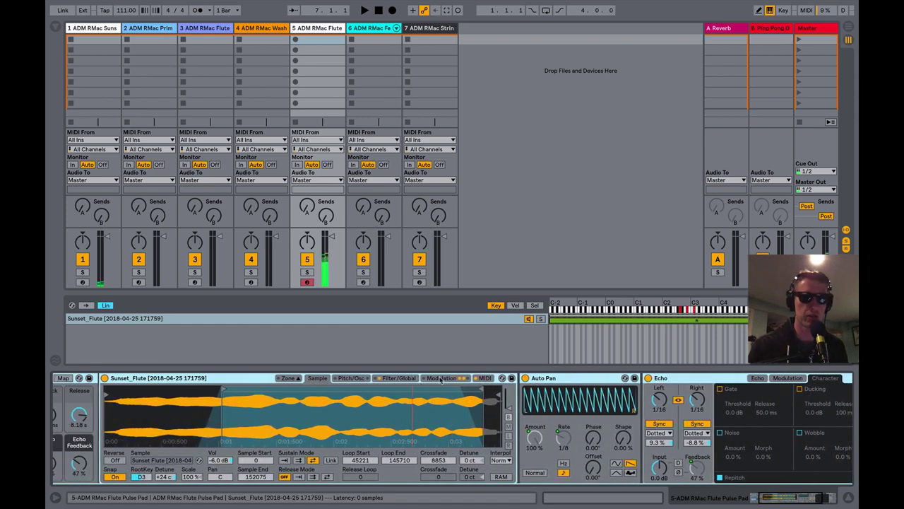
{"action": "scroll", "coordinate": [622, 437], "scroll_direction": "left", "scroll_amount": 3}
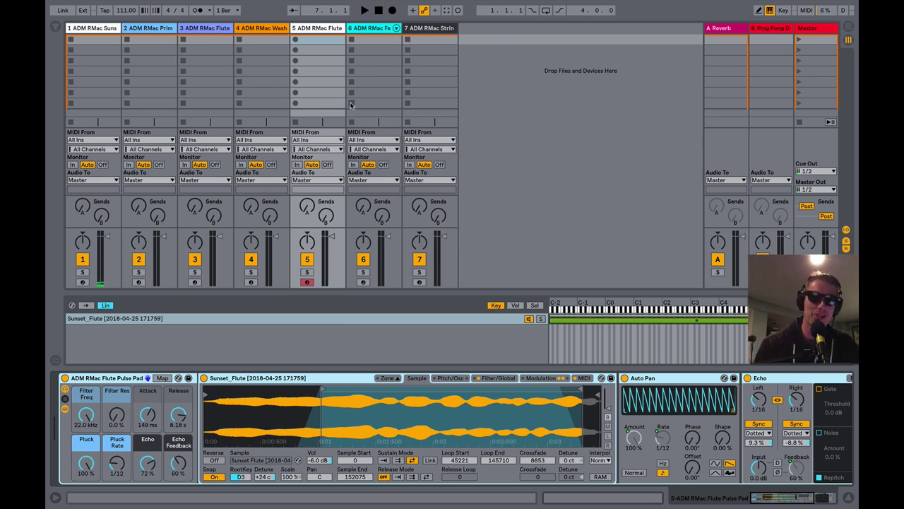
Expand track 6's Fender Flute-o-caster rack and display its Greenfield_Flute_Pizz chain.
{"action": "left_click", "coordinate": [369, 31]}
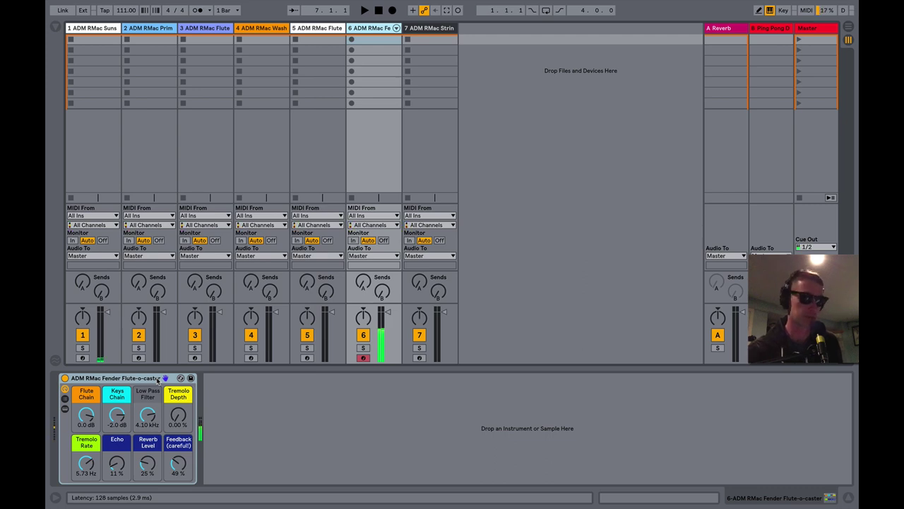
{"action": "left_click", "coordinate": [64, 410]}
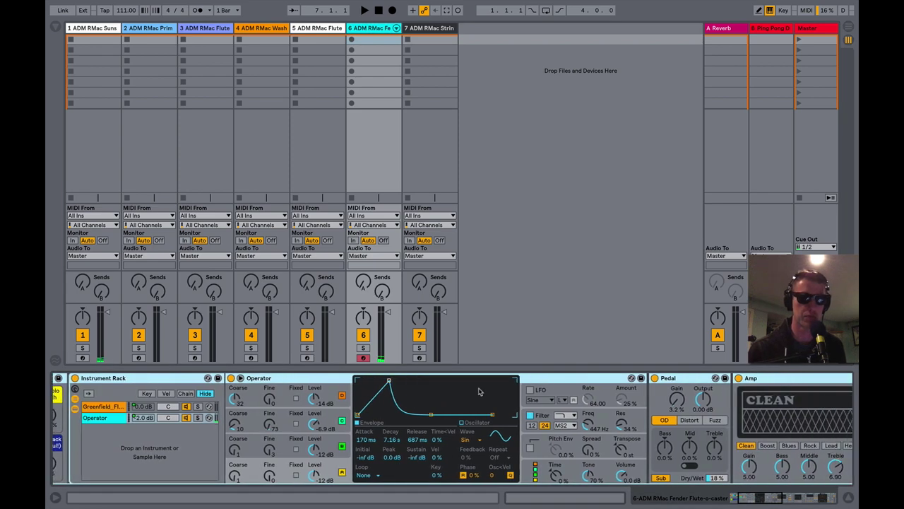
{"action": "scroll", "coordinate": [495, 395], "scroll_direction": "right", "scroll_amount": 10}
{"action": "scroll", "coordinate": [508, 395], "scroll_direction": "right", "scroll_amount": 4}
{"action": "scroll", "coordinate": [507, 396], "scroll_direction": "left", "scroll_amount": 10}
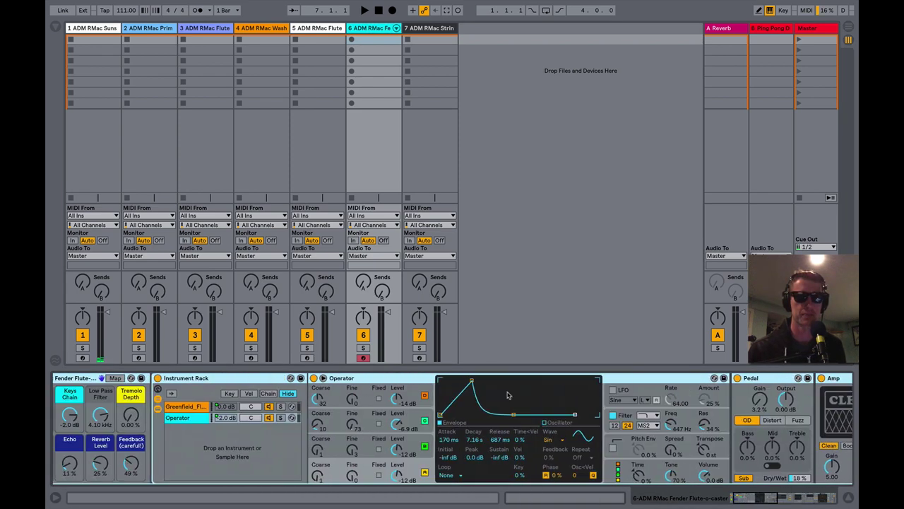
{"action": "scroll", "coordinate": [507, 395], "scroll_direction": "right", "scroll_amount": 8}
{"action": "scroll", "coordinate": [507, 396], "scroll_direction": "left", "scroll_amount": 9}
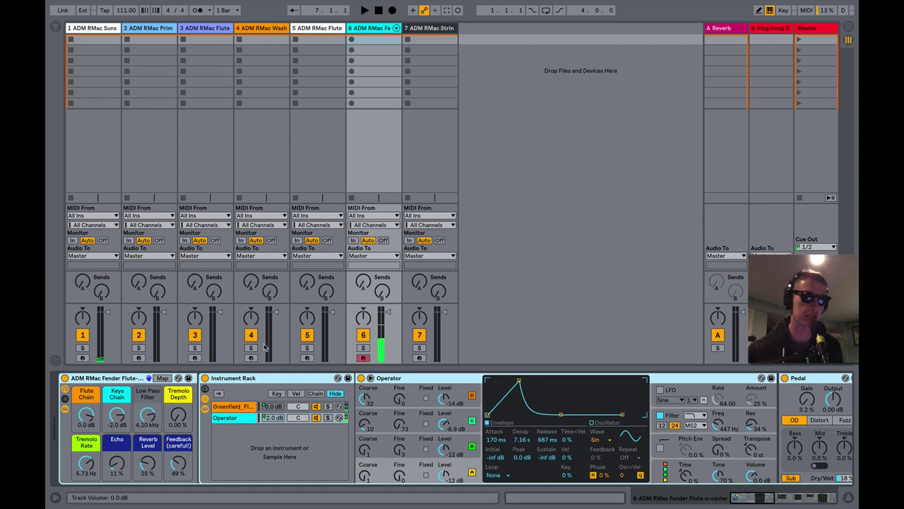
{"action": "left_click", "coordinate": [238, 407]}
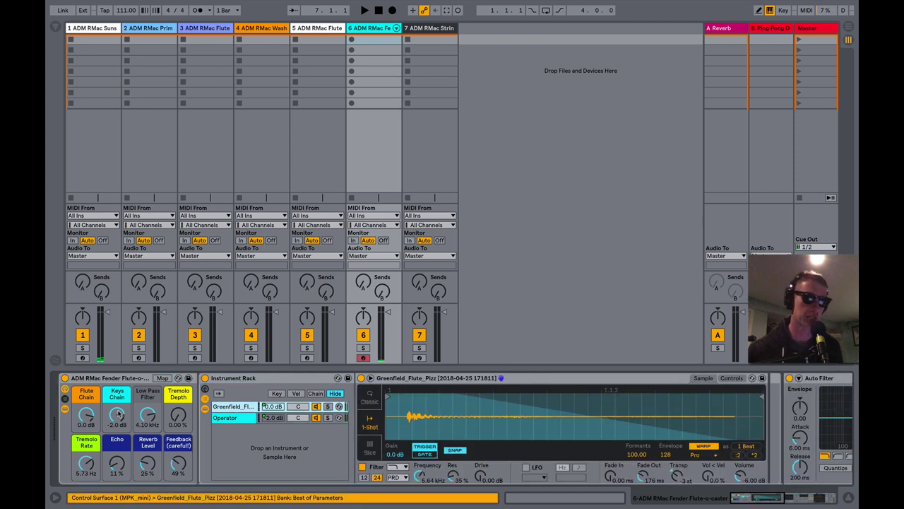
Pull the Keys Chain macro down to -inf dB and raise the Low Pass Filter from 4.10 kHz to 19.9 kHz.
{"action": "left_click_drag", "start_coordinate": [118, 416], "coordinate": [118, 480]}
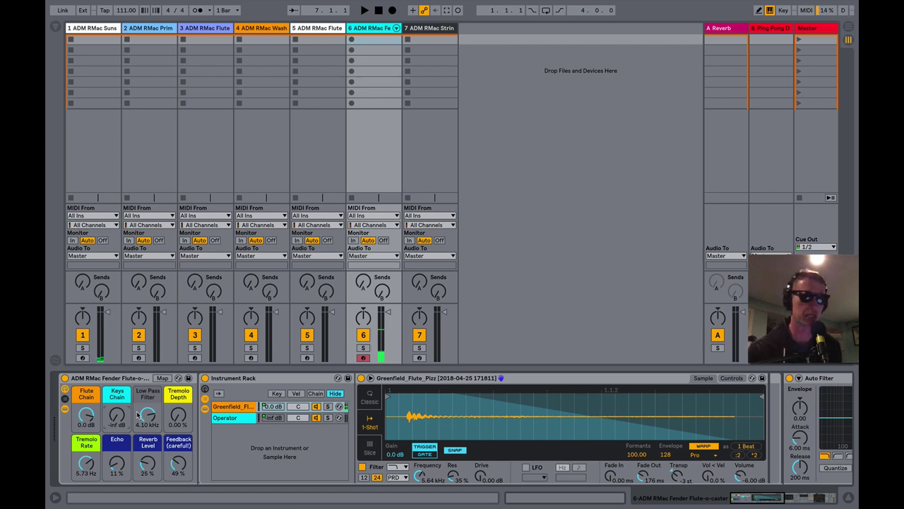
{"action": "left_click_drag", "start_coordinate": [150, 418], "coordinate": [150, 396]}
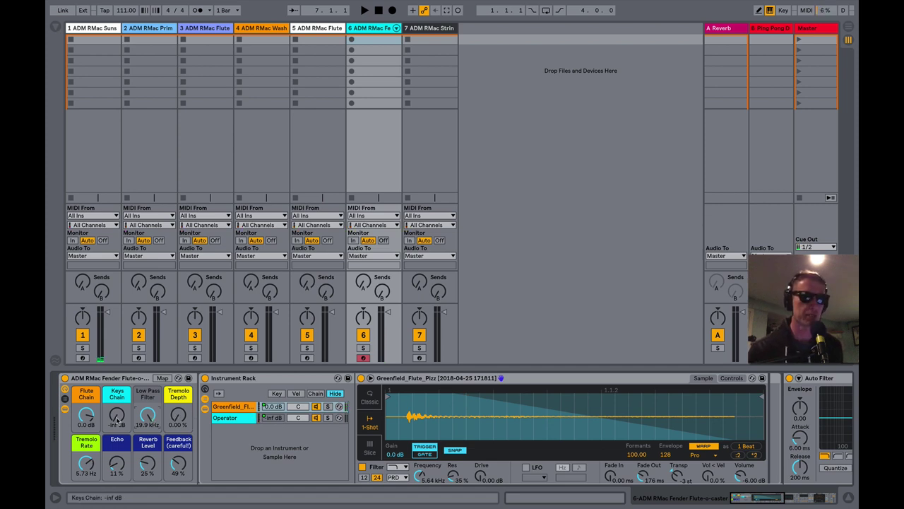
Reveal the Operator chain's devices, then set Keys Chain to -4.394 dB and Flute Chain to -2.818 dB.
{"action": "left_click", "coordinate": [242, 419]}
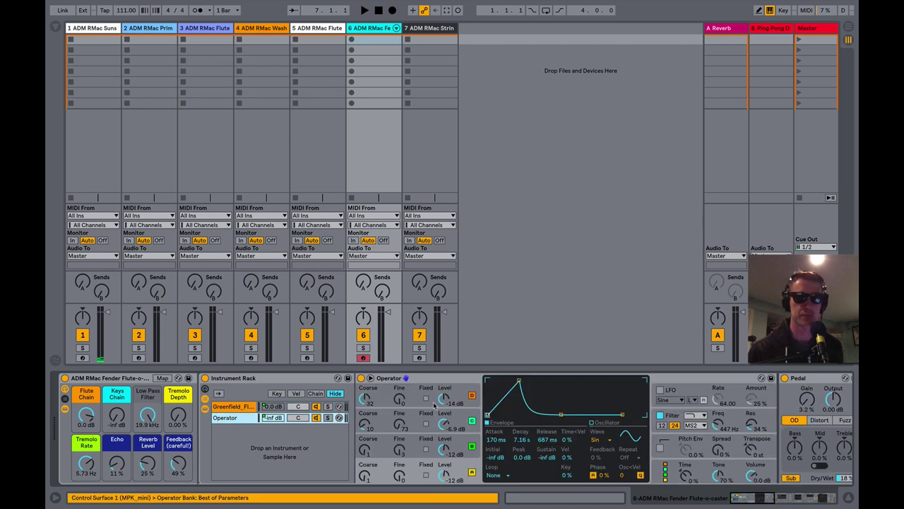
{"action": "left_click_drag", "start_coordinate": [117, 417], "coordinate": [116, 403]}
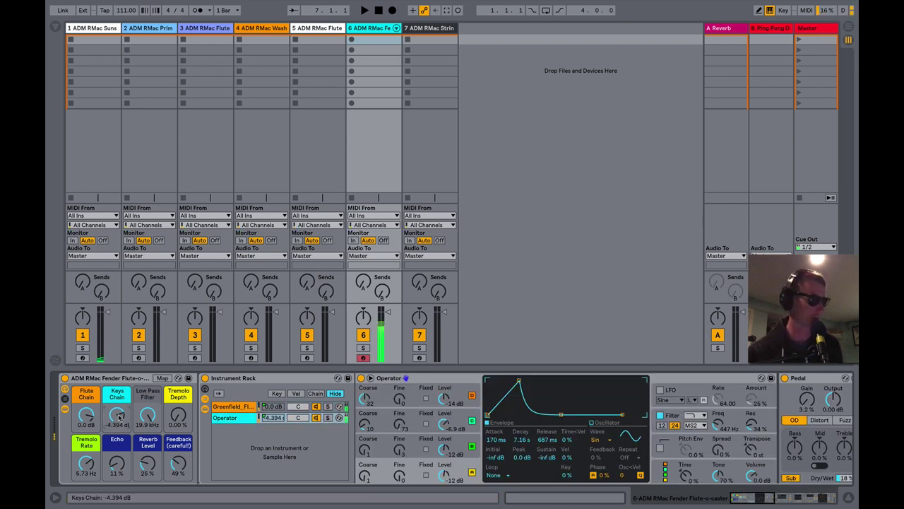
{"action": "left_click_drag", "start_coordinate": [85, 415], "coordinate": [86, 452]}
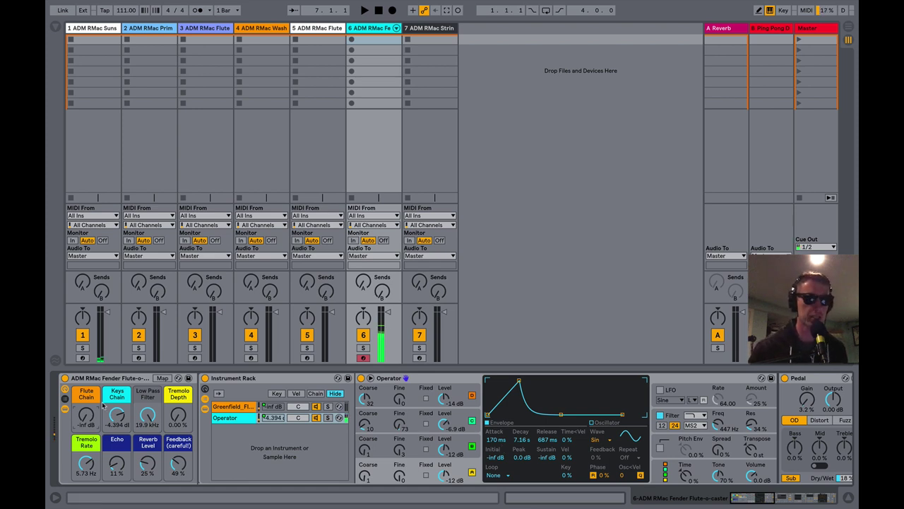
{"action": "left_click_drag", "start_coordinate": [85, 417], "coordinate": [86, 370]}
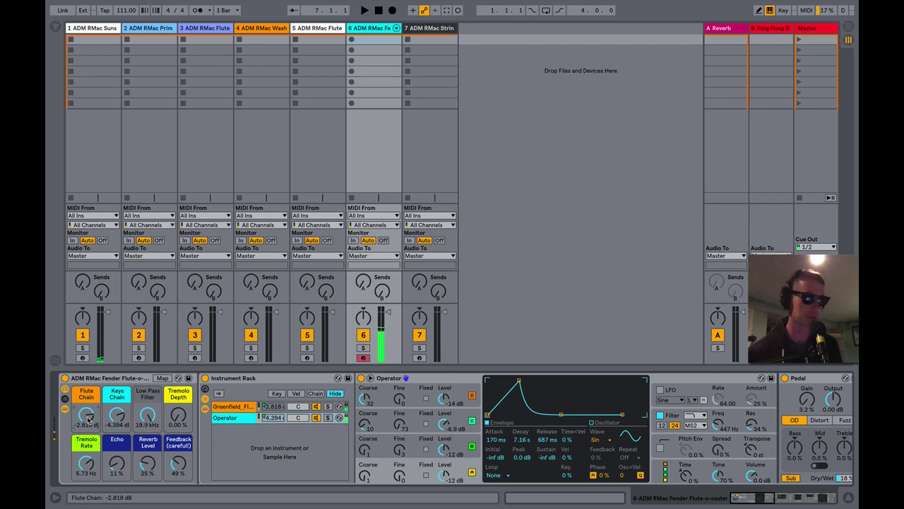
{"action": "scroll", "coordinate": [431, 388], "scroll_direction": "right", "scroll_amount": 5}
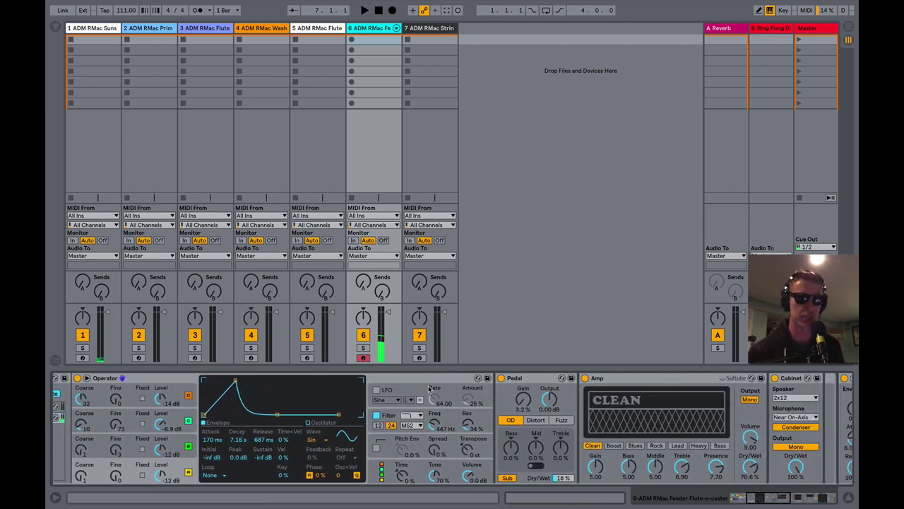
{"action": "scroll", "coordinate": [430, 388], "scroll_direction": "right", "scroll_amount": 5}
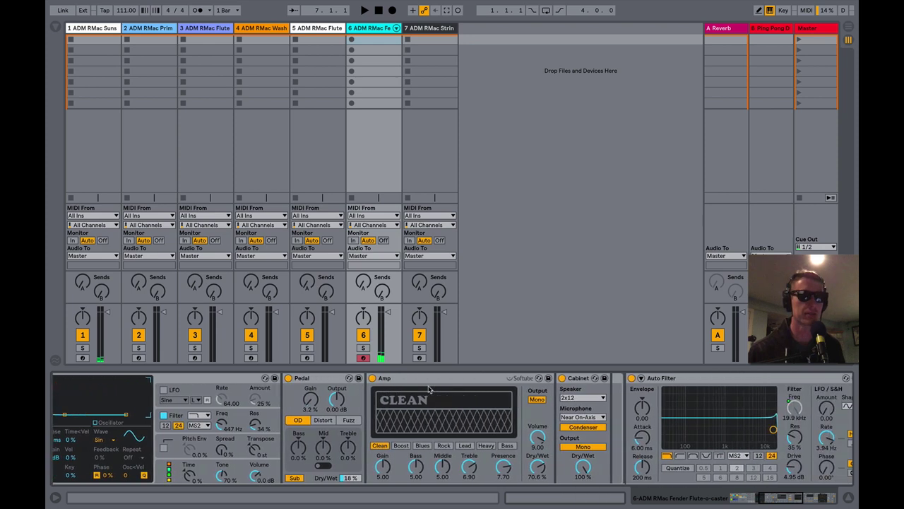
{"action": "scroll", "coordinate": [429, 388], "scroll_direction": "right", "scroll_amount": 2}
{"action": "scroll", "coordinate": [429, 388], "scroll_direction": "right", "scroll_amount": 5}
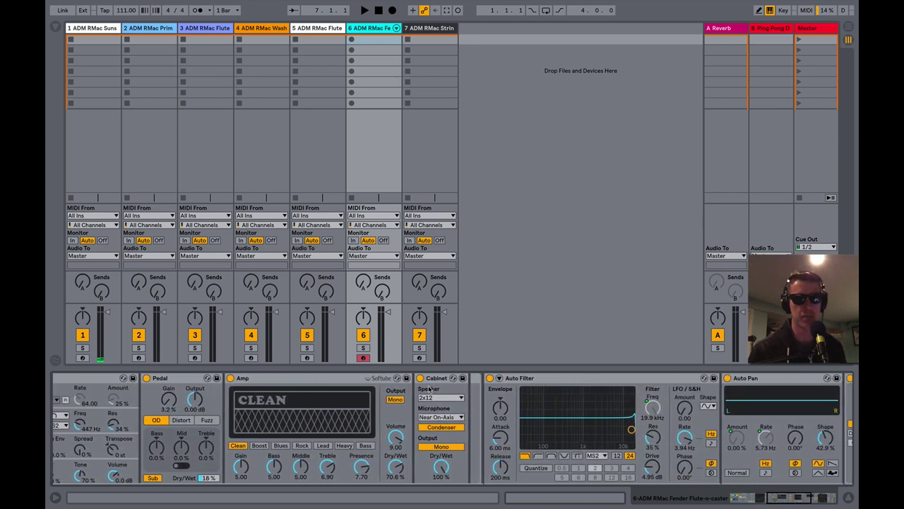
{"action": "scroll", "coordinate": [429, 389], "scroll_direction": "right", "scroll_amount": 2}
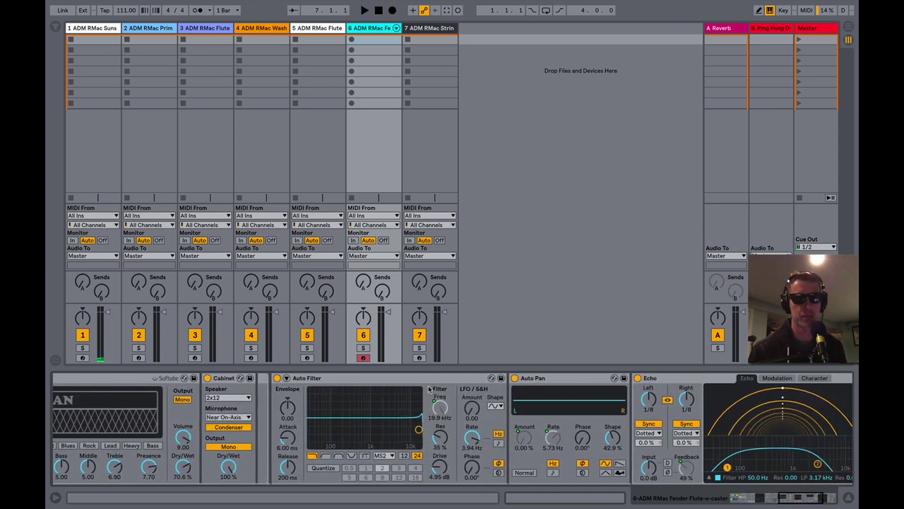
{"action": "scroll", "coordinate": [428, 388], "scroll_direction": "right", "scroll_amount": 4}
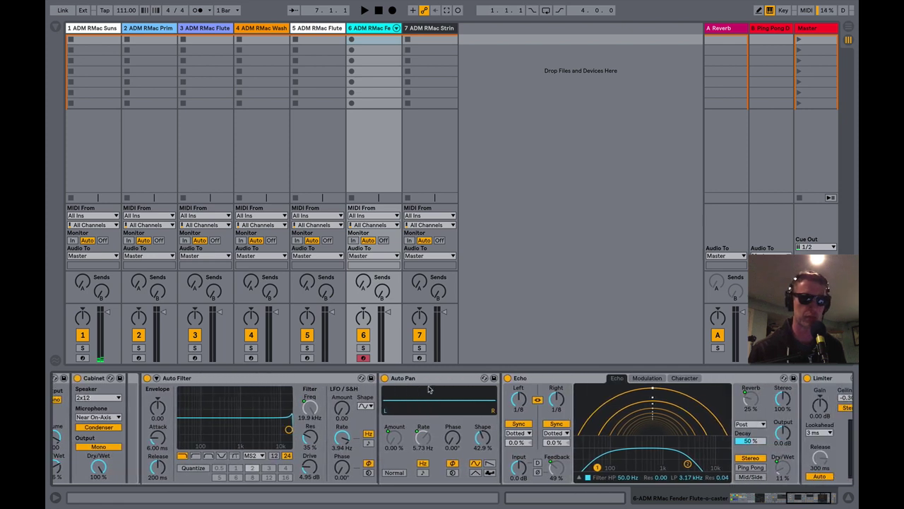
{"action": "scroll", "coordinate": [429, 389], "scroll_direction": "right", "scroll_amount": 3}
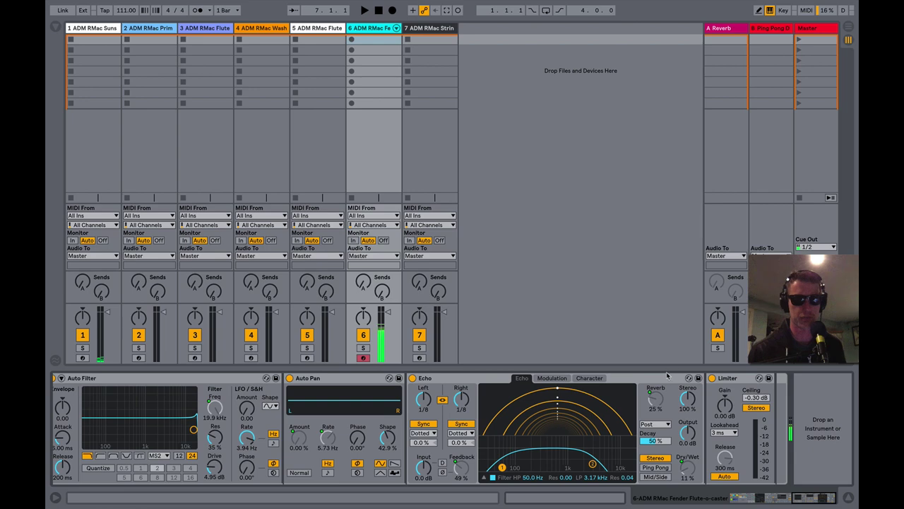
{"action": "scroll", "coordinate": [669, 377], "scroll_direction": "left", "scroll_amount": 10}
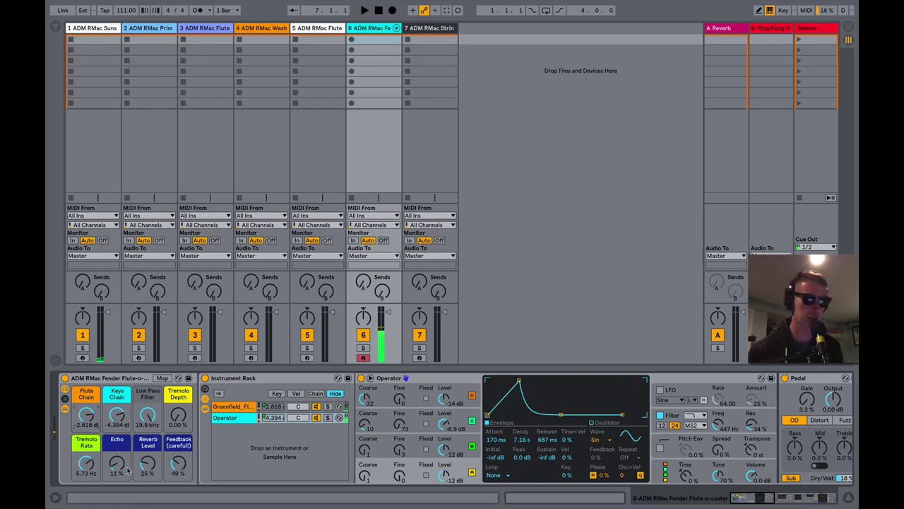
Set the rack's macros to Echo 18 %, Feedback 44 %, Tremolo Depth 97.6 % and Flute Chain 0.332 dB.
{"action": "left_click_drag", "start_coordinate": [129, 471], "coordinate": [178, 431]}
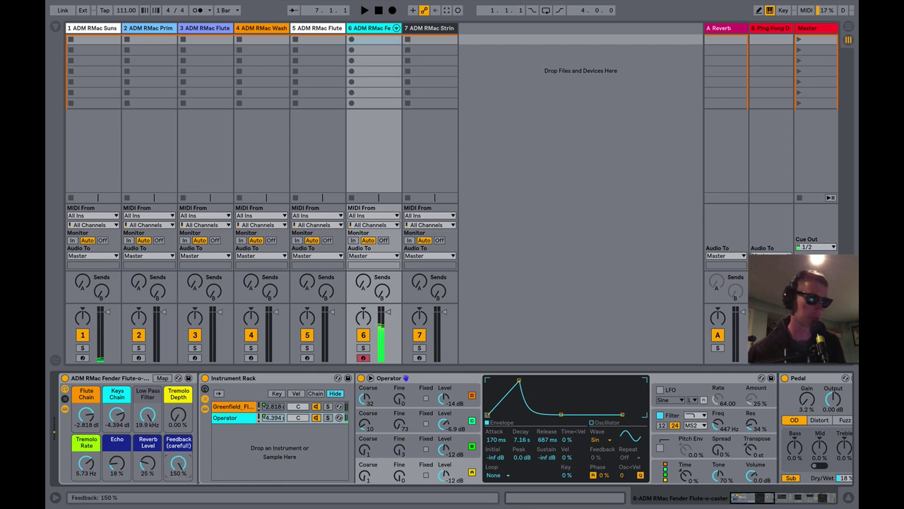
{"action": "left_click_drag", "start_coordinate": [179, 463], "coordinate": [178, 498]}
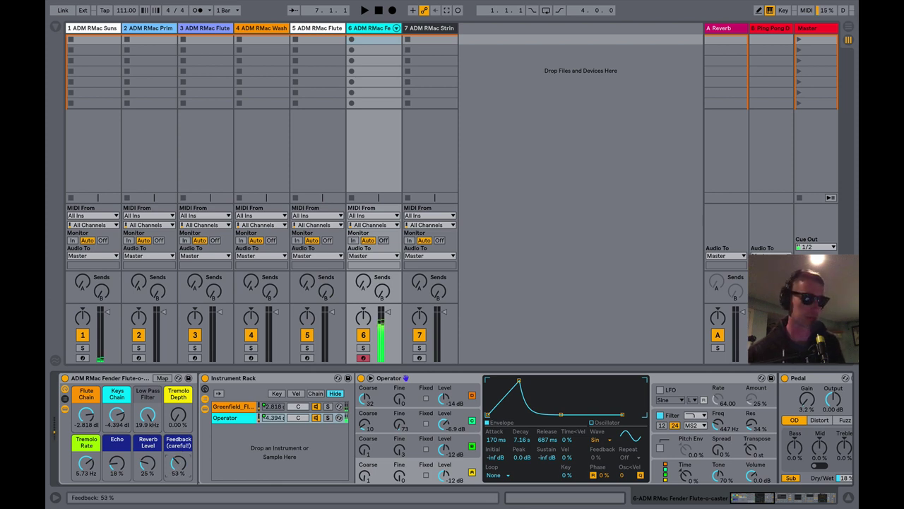
{"action": "left_click_drag", "start_coordinate": [179, 463], "coordinate": [179, 495]}
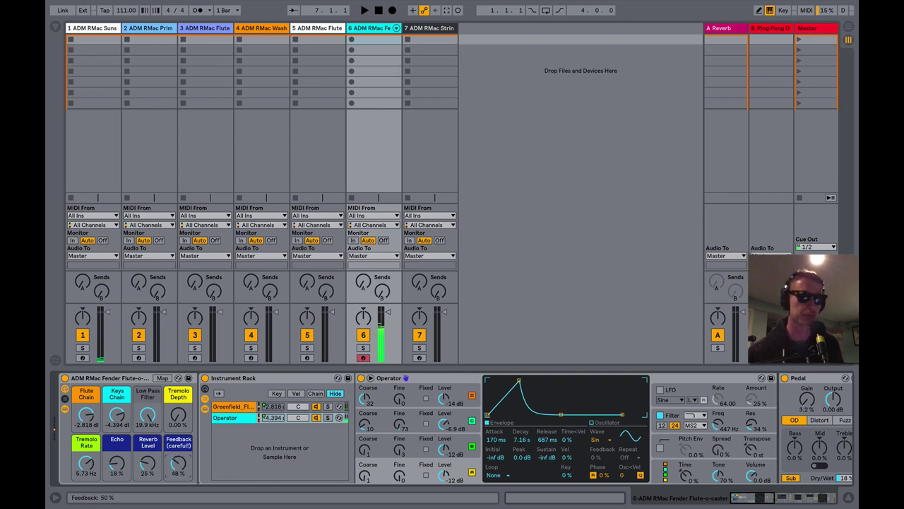
{"action": "left_click_drag", "start_coordinate": [179, 416], "coordinate": [179, 374]}
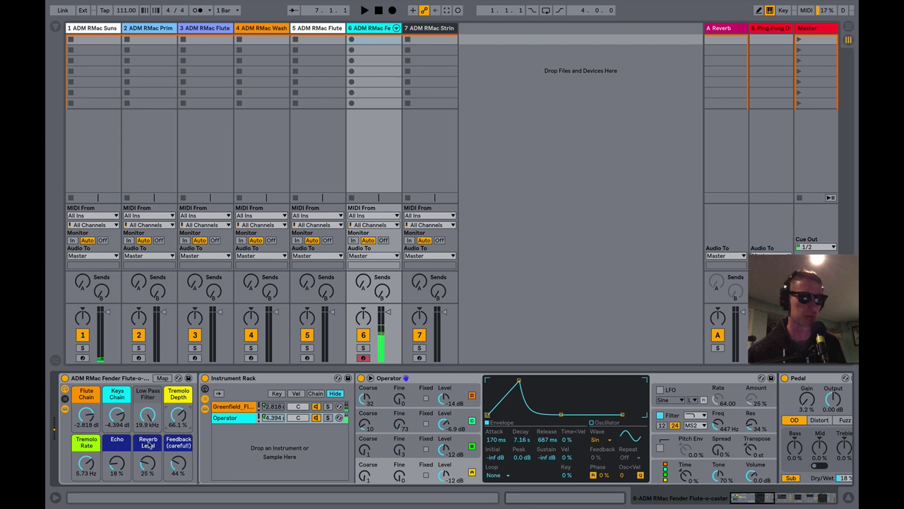
{"action": "left_click_drag", "start_coordinate": [181, 417], "coordinate": [180, 394]}
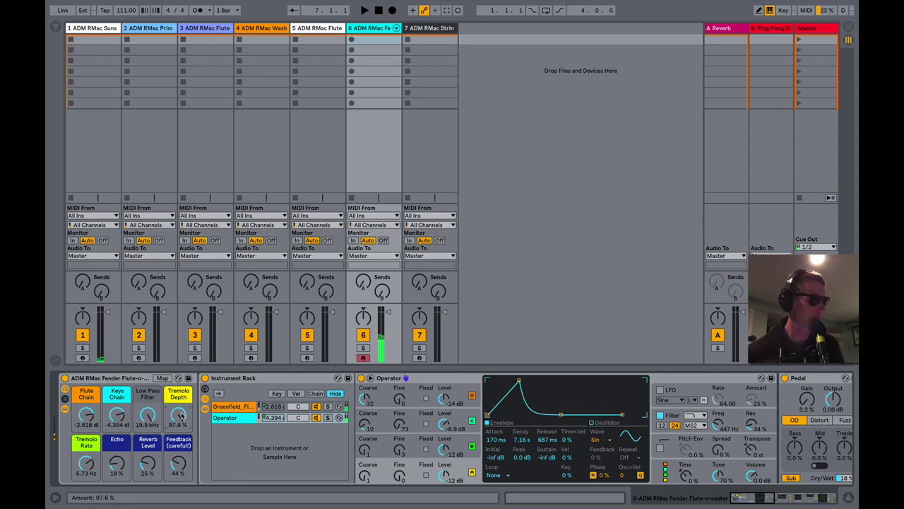
{"action": "left_click_drag", "start_coordinate": [86, 416], "coordinate": [86, 403]}
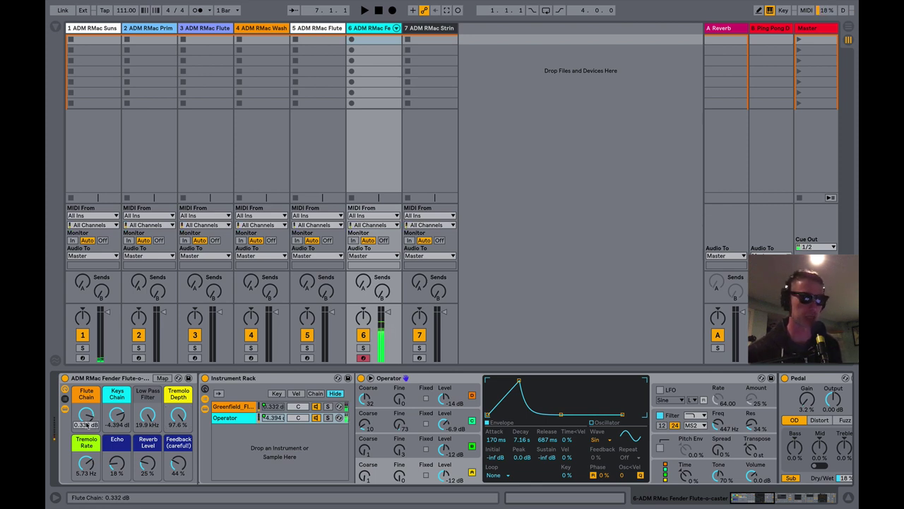
Fold the Flute-o-caster rack to its macros and move to track 7's Stringed Flute rack.
{"action": "left_click", "coordinate": [65, 409]}
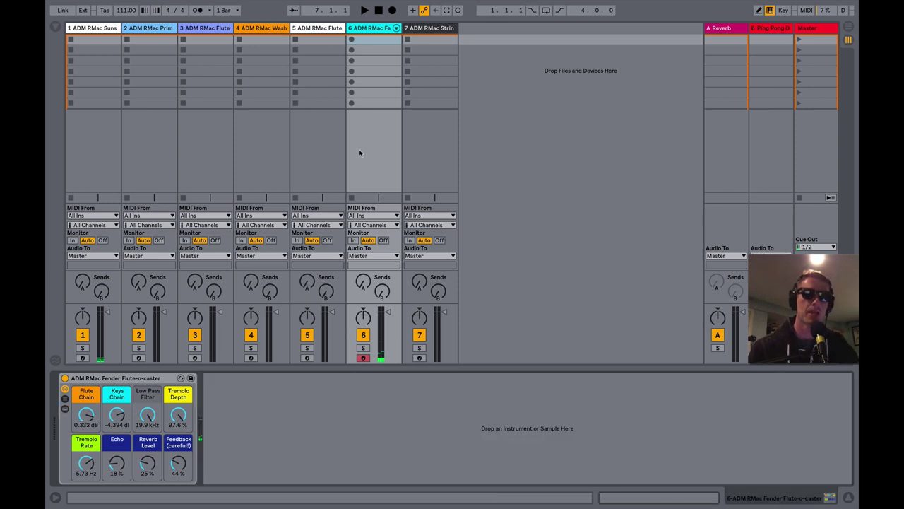
{"action": "key", "text": "Right"}
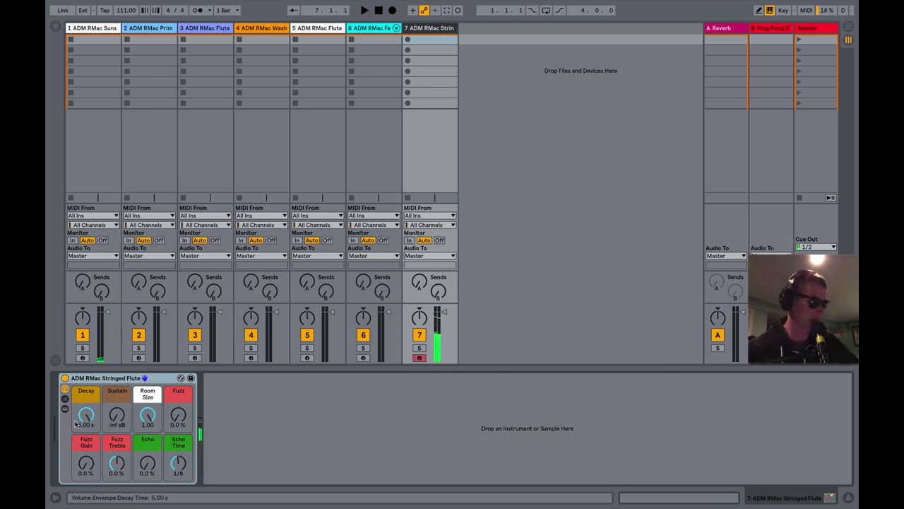
{"action": "scroll", "coordinate": [77, 423], "scroll_direction": "down", "scroll_amount": 10}
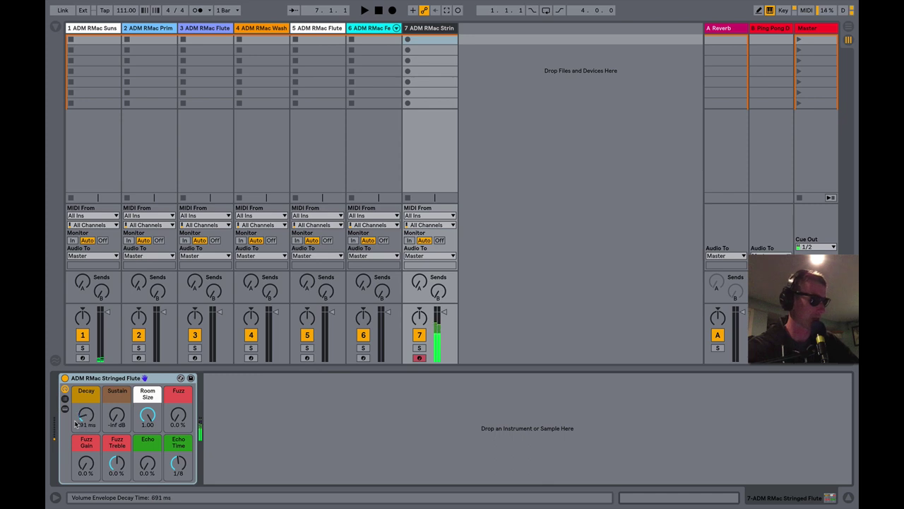
{"action": "scroll", "coordinate": [76, 423], "scroll_direction": "down", "scroll_amount": 1}
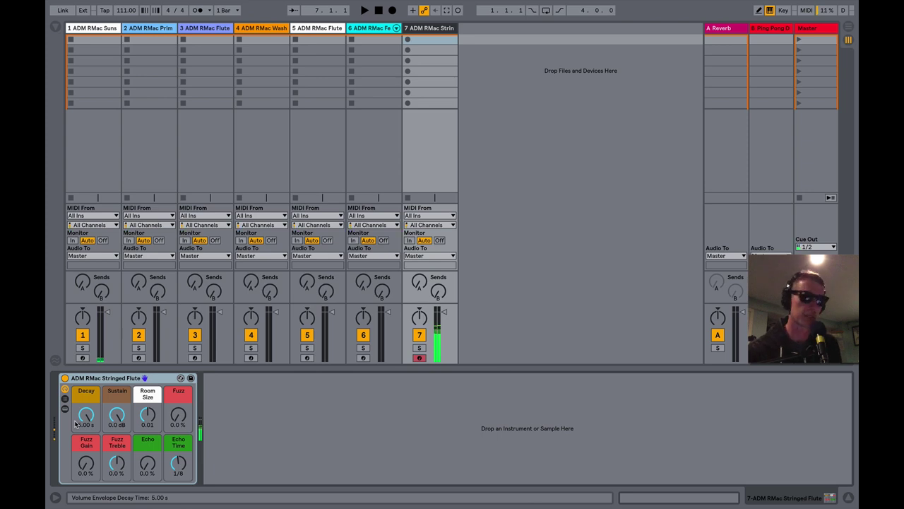
Expand the Stringed Flute rack and move the Sampler's volume envelope sustain through -16 dB to -4.2 dB.
{"action": "left_click", "coordinate": [64, 408]}
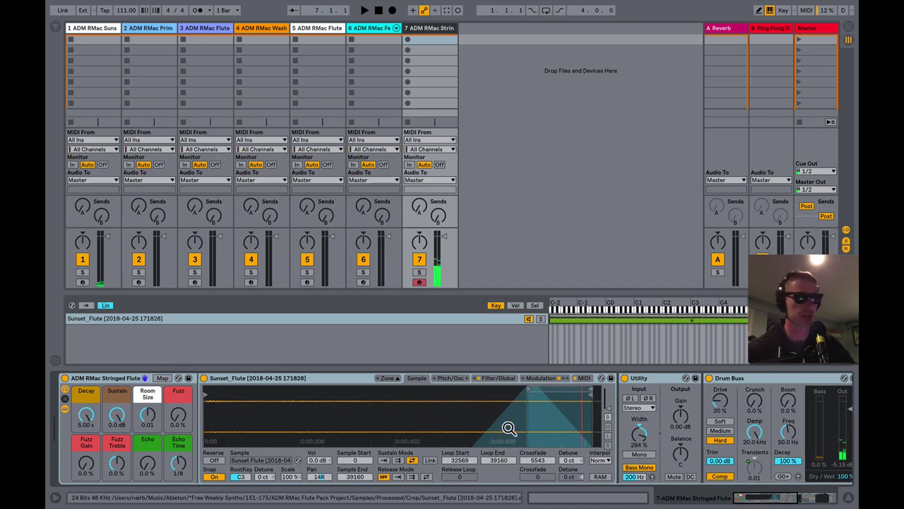
{"action": "left_click", "coordinate": [498, 378]}
{"action": "left_click_drag", "start_coordinate": [526, 411], "coordinate": [530, 411]}
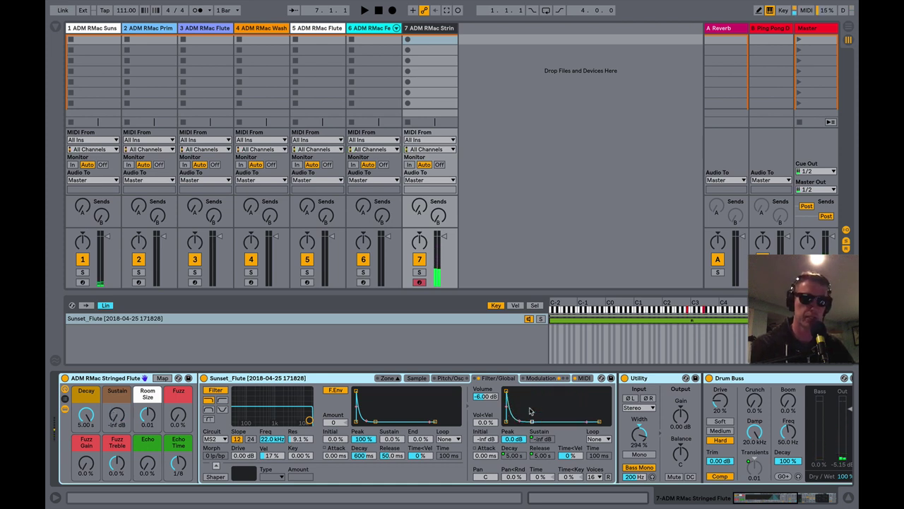
{"action": "left_click_drag", "start_coordinate": [531, 412], "coordinate": [531, 411]}
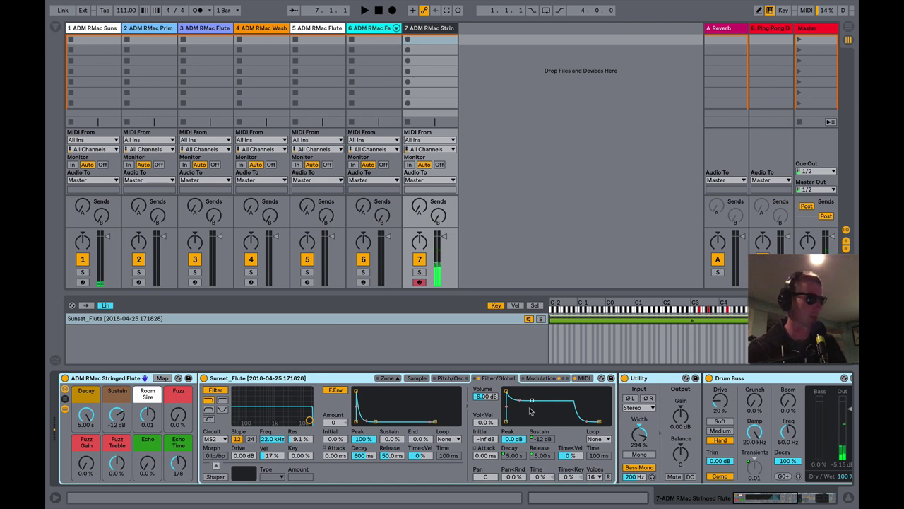
{"action": "left_click_drag", "start_coordinate": [531, 411], "coordinate": [531, 411]}
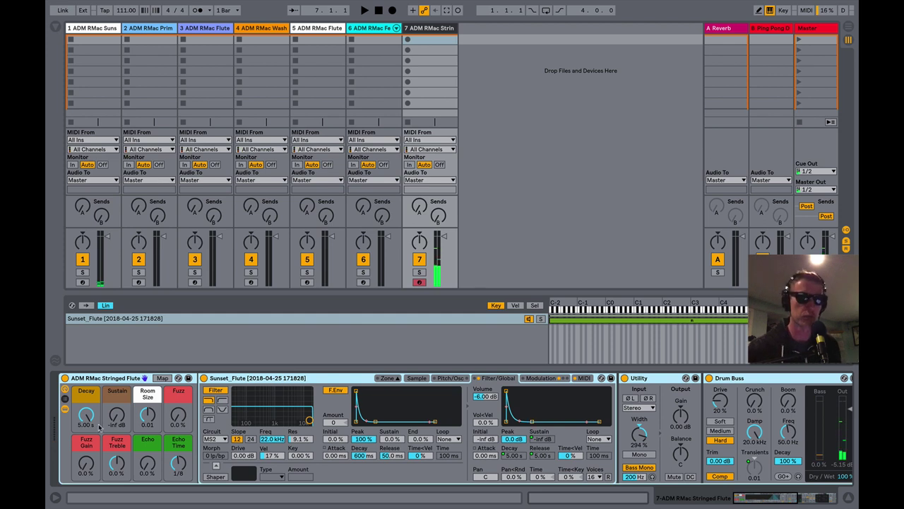
{"action": "scroll", "coordinate": [589, 417], "scroll_direction": "right", "scroll_amount": 5}
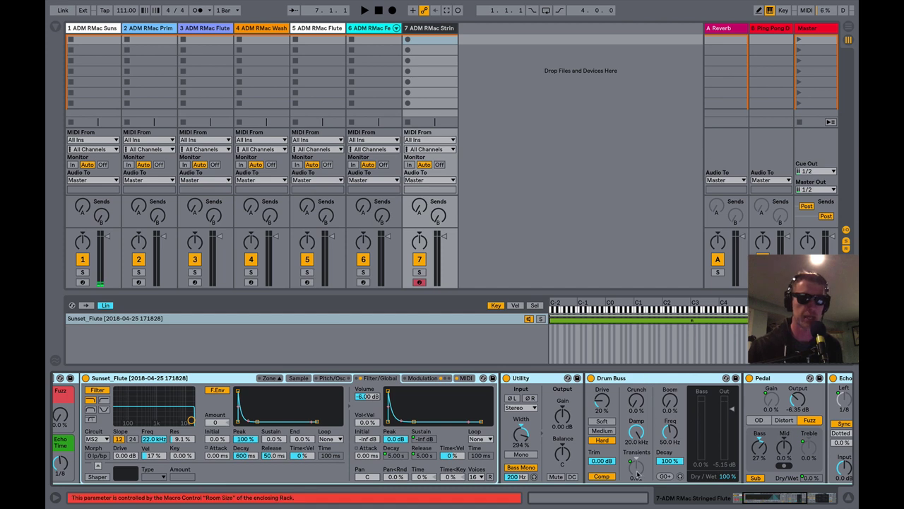
{"action": "scroll", "coordinate": [471, 406], "scroll_direction": "left", "scroll_amount": 5}
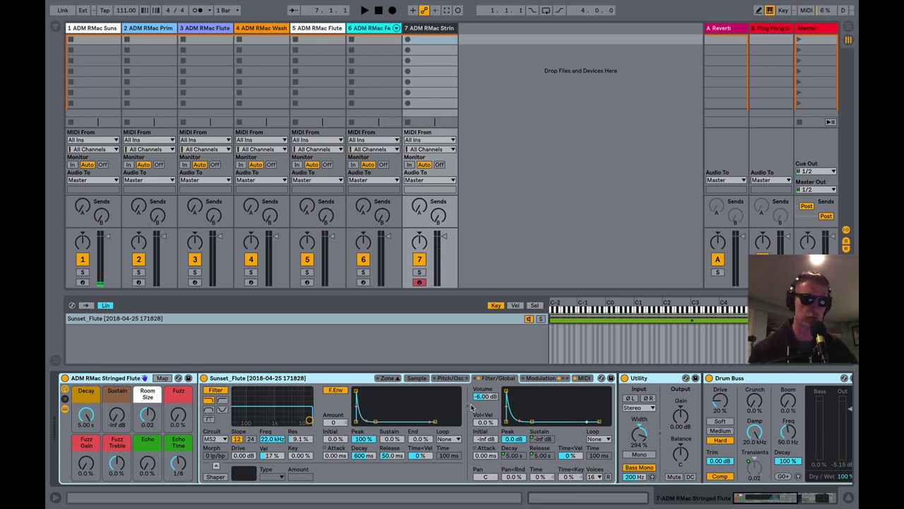
Scroll right and back left along the Stringed Flute rack's device chain.
{"action": "scroll", "coordinate": [719, 419], "scroll_direction": "right", "scroll_amount": 5}
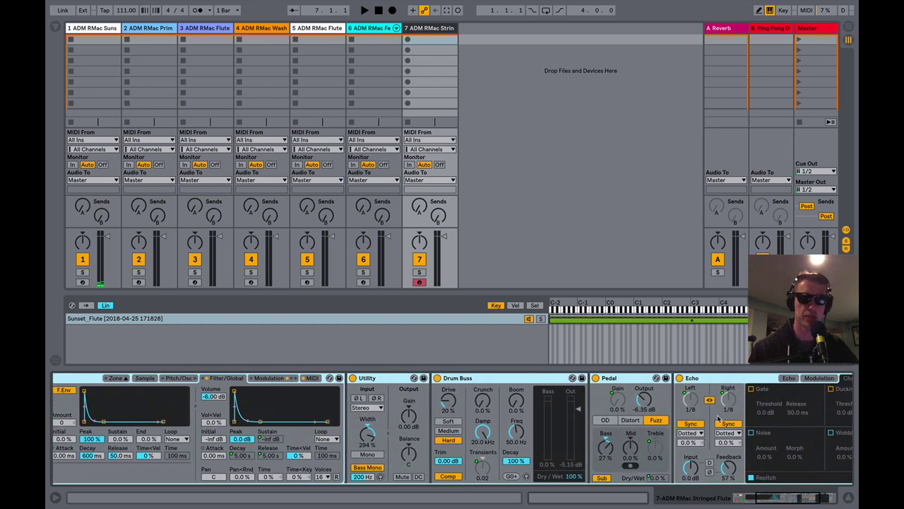
{"action": "scroll", "coordinate": [719, 419], "scroll_direction": "right", "scroll_amount": 3}
{"action": "scroll", "coordinate": [433, 380], "scroll_direction": "left", "scroll_amount": 3}
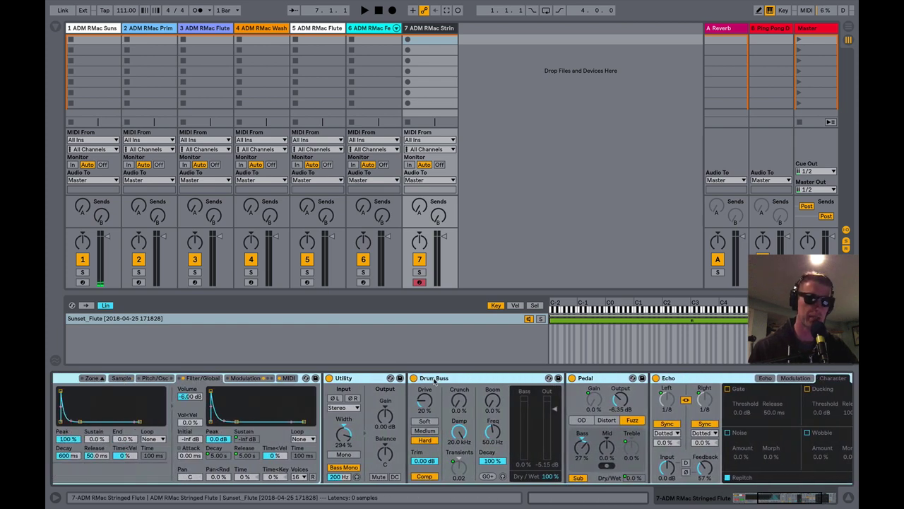
{"action": "scroll", "coordinate": [436, 380], "scroll_direction": "left", "scroll_amount": 5}
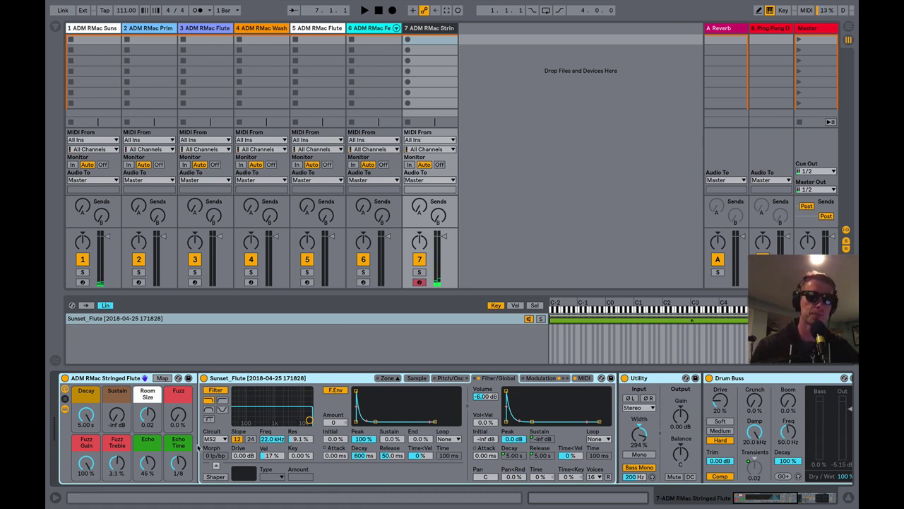
Hide the Stringed Flute rack's sampler and effect devices, leaving only its eight macros visible.
{"action": "left_click", "coordinate": [65, 409]}
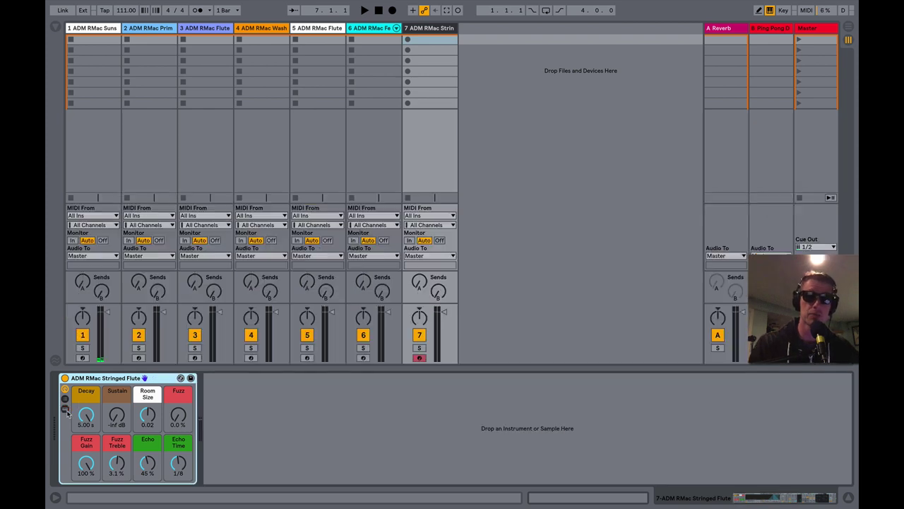